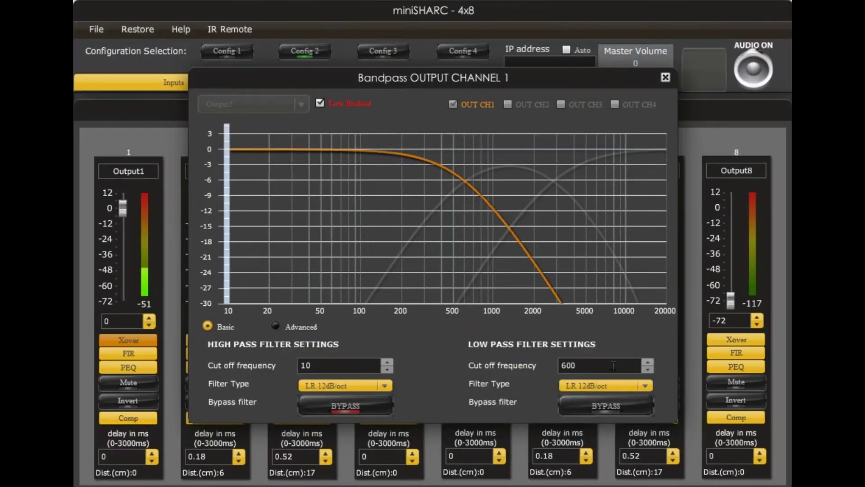
Check the low-pass cut-off frequency in output channel 1's crossover settings, then close them
left_click(598, 363)
left_click(582, 364)
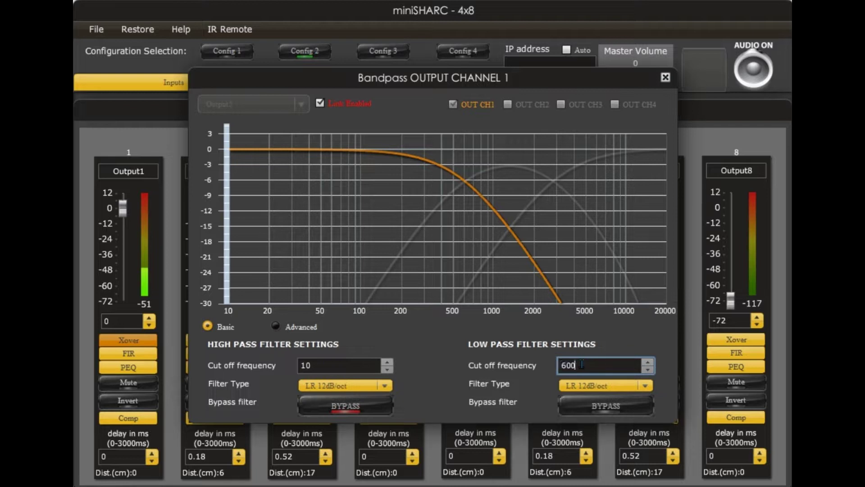
left_click_drag(558, 363, 580, 365)
left_click(666, 81)
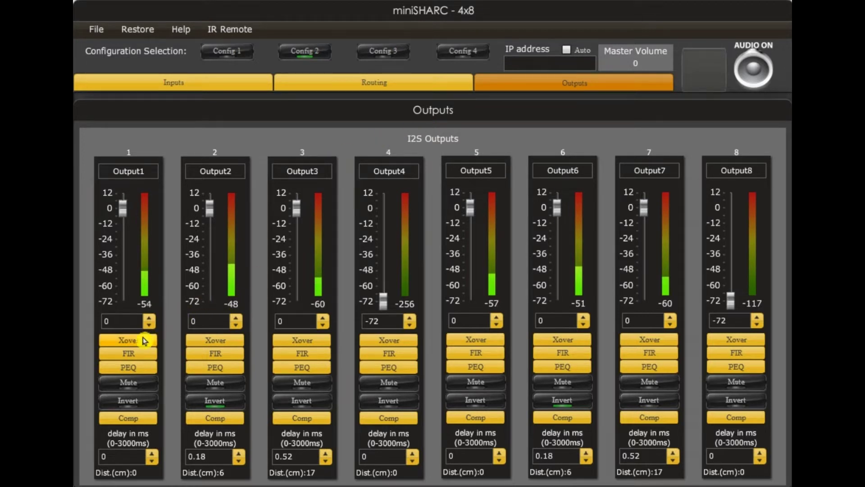
Check the number of taps used by output channel 1's FIR filter and close its settings
left_click(129, 355)
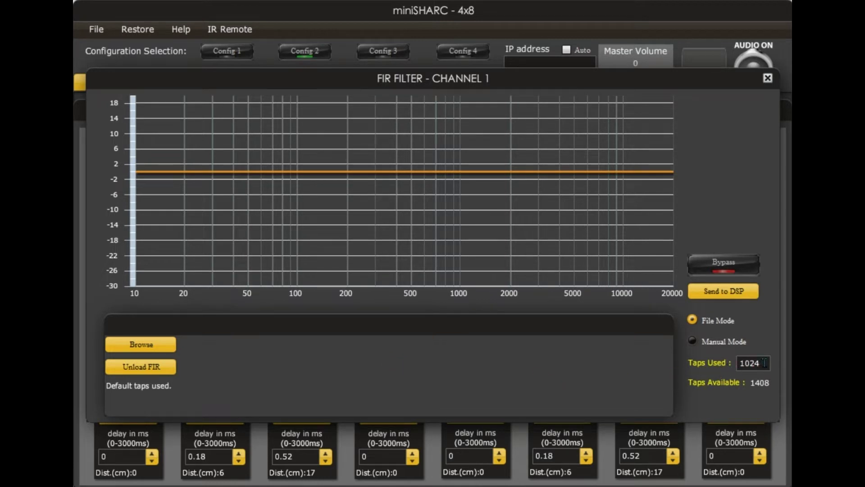
left_click_drag(765, 363, 731, 363)
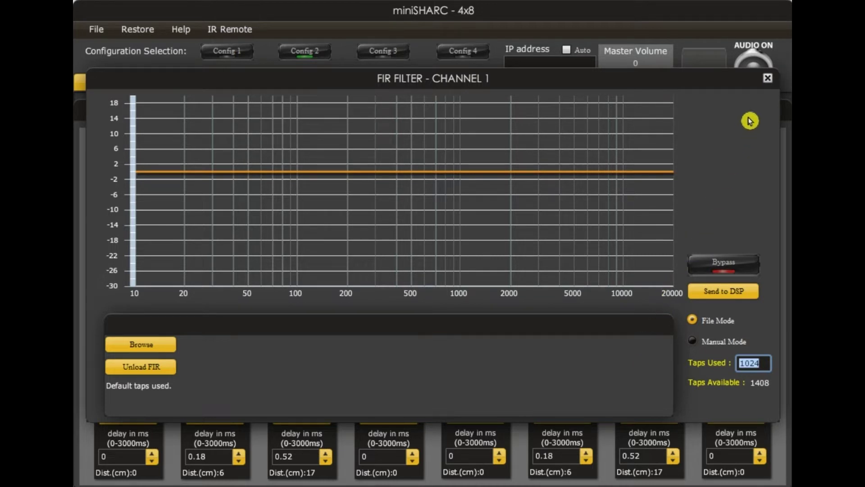
left_click(769, 81)
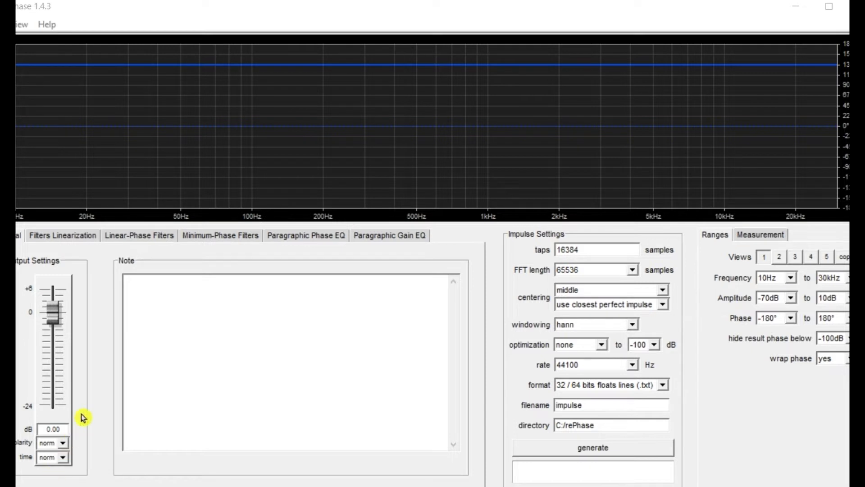
In rePhase, set the first linear-phase filter to low-pass Linkwitz-Riley with a 12 dB/oct slope at 600 Hz
left_click(136, 243)
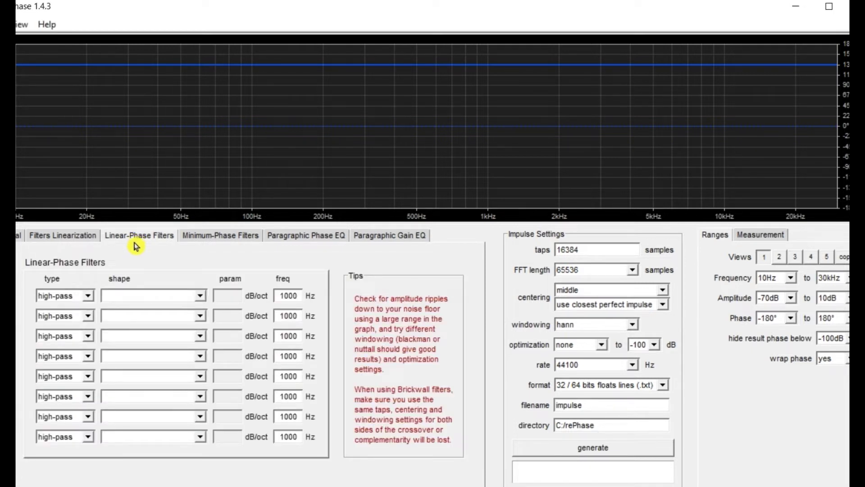
left_click(88, 296)
left_click(75, 320)
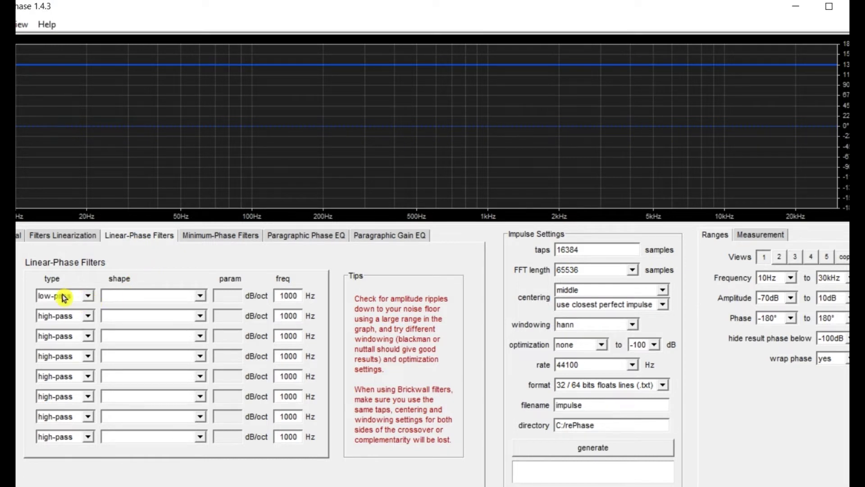
left_click(204, 297)
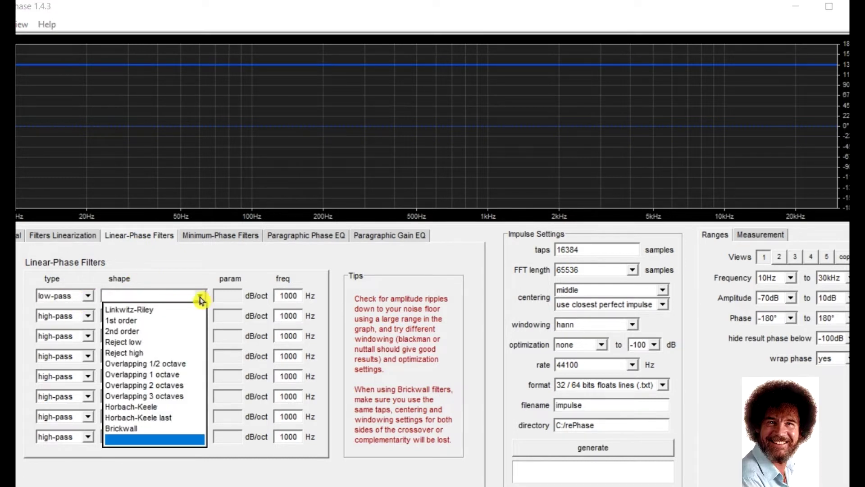
left_click(187, 309)
double_click(230, 295)
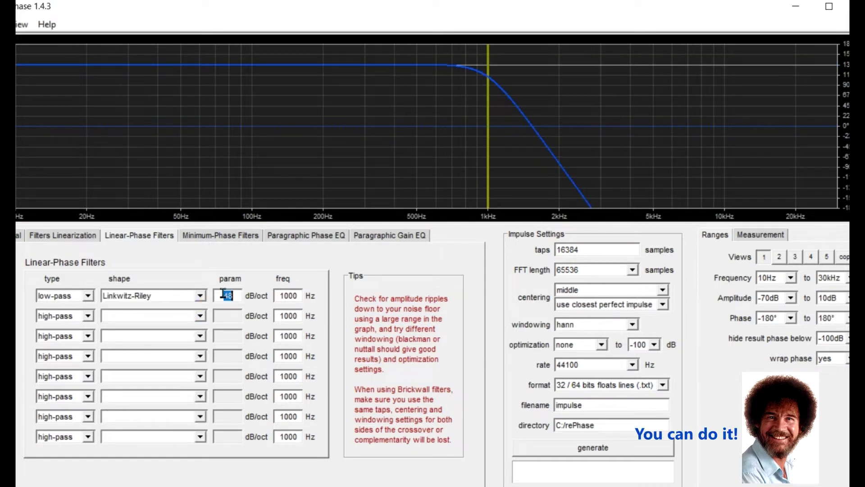
type("12")
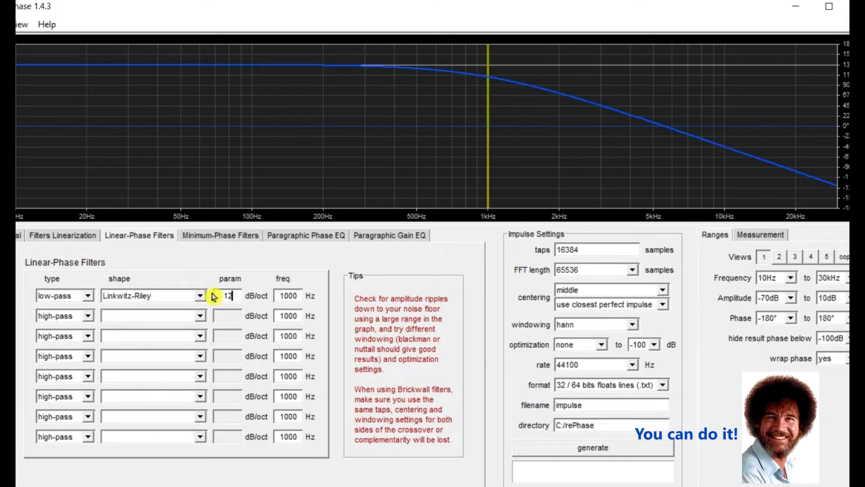
double_click(292, 296)
type("600")
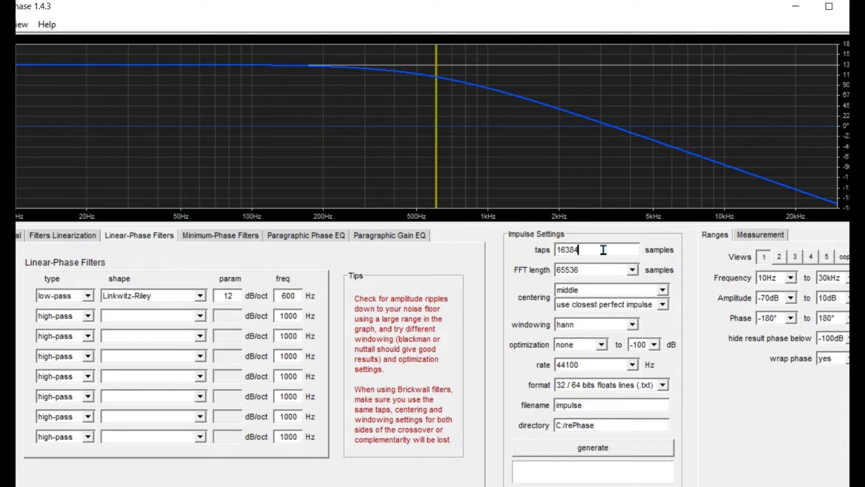
Set the impulse length to 1024 taps and its windowing to cosine
left_click_drag(590, 249, 538, 250)
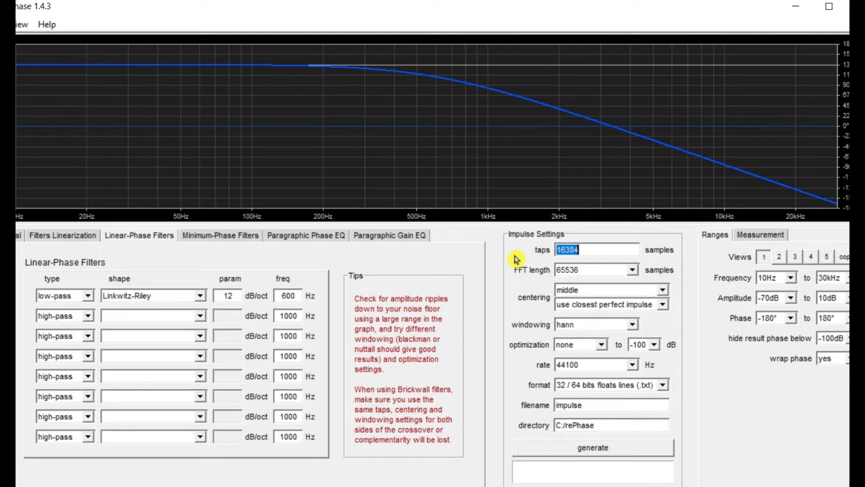
type("1024")
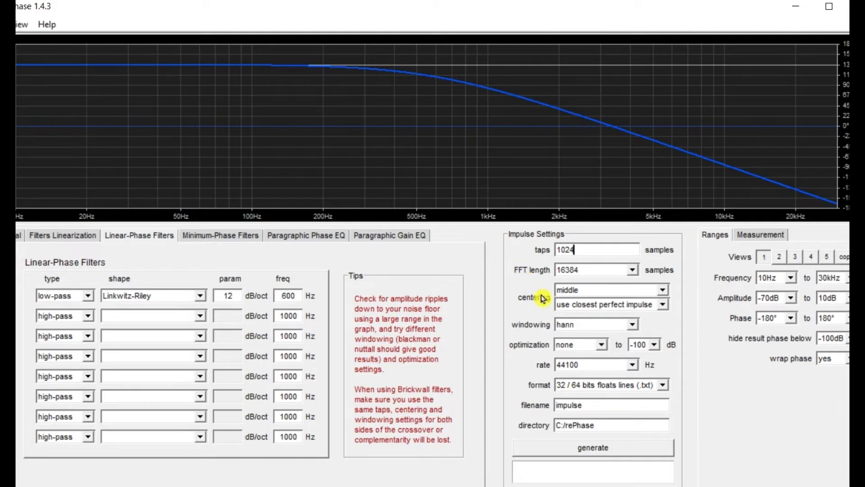
left_click(633, 328)
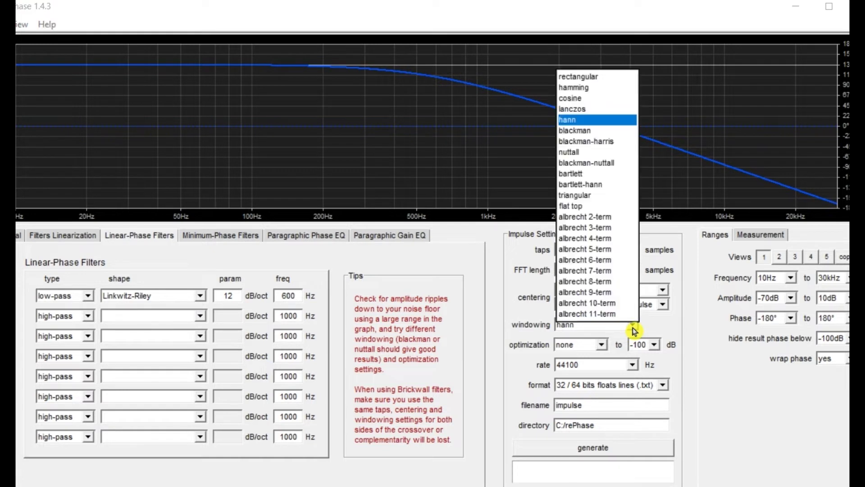
left_click(600, 103)
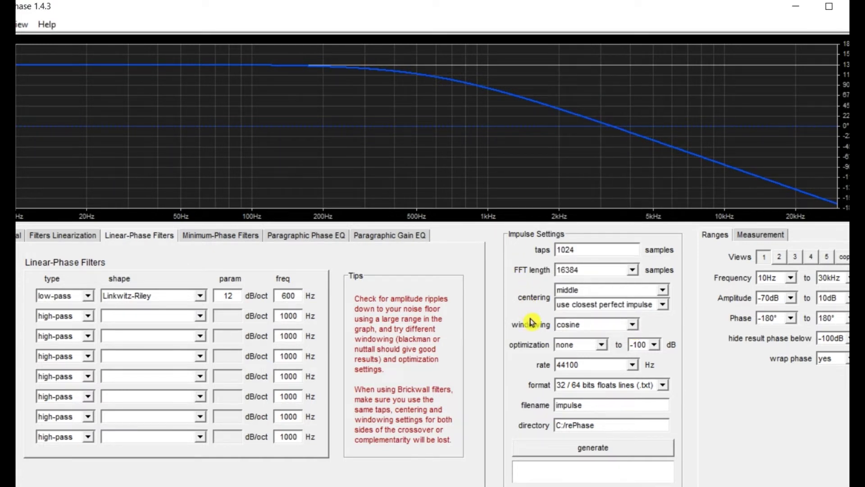
Set the impulse optimization to moderate and the sample rate to 48 kHz
left_click(602, 346)
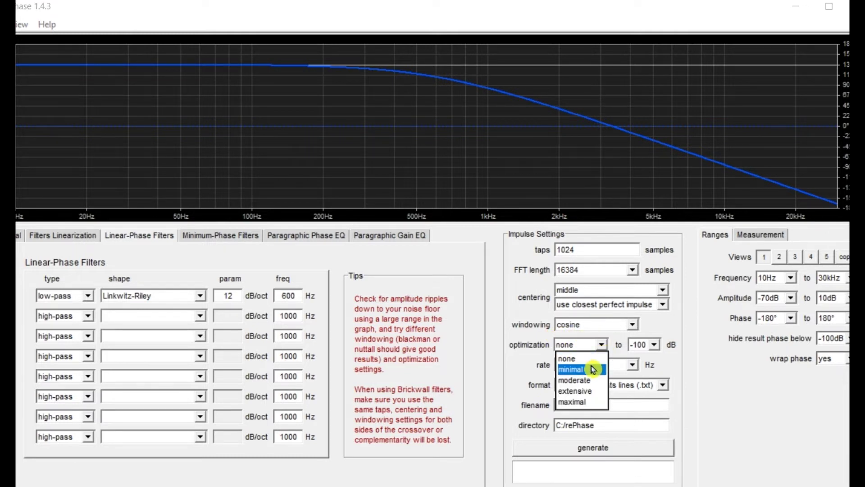
left_click(589, 381)
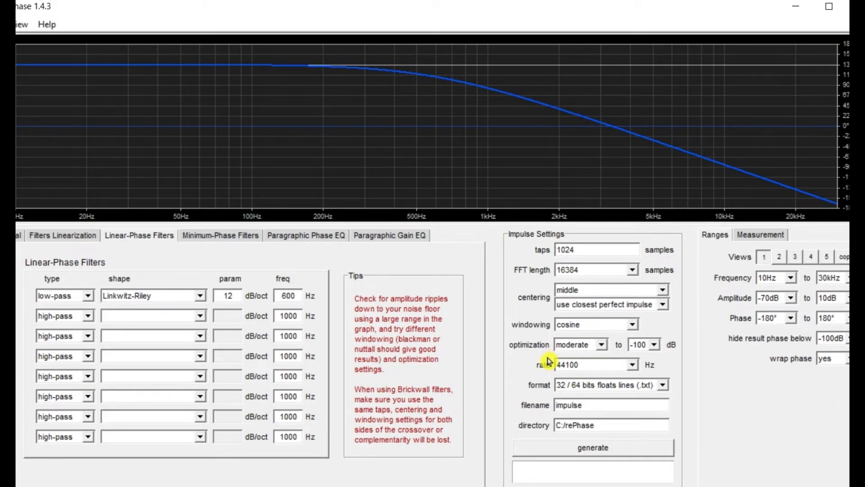
left_click(633, 365)
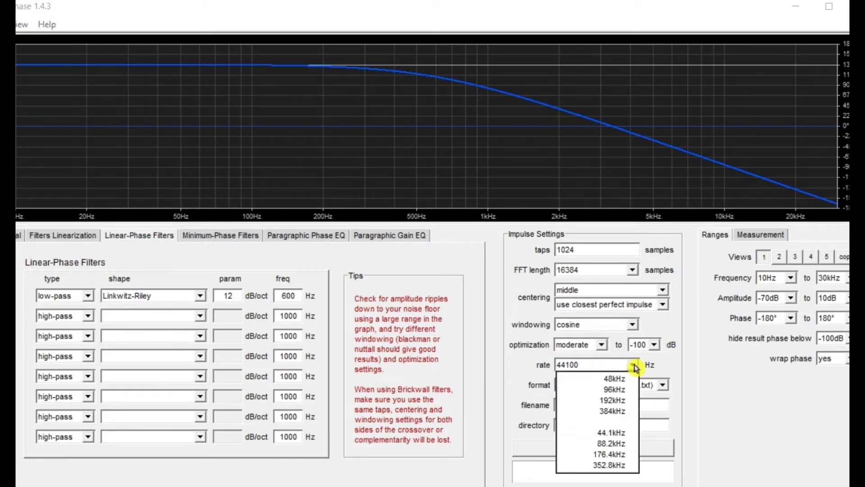
left_click(617, 380)
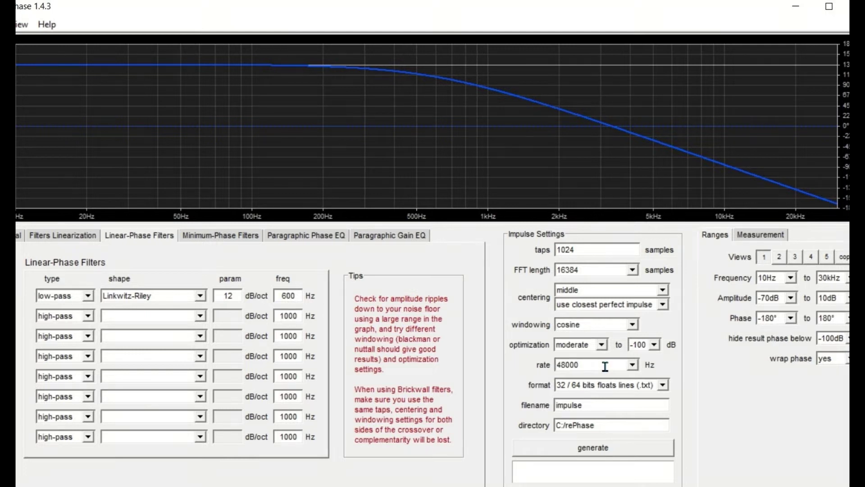
Choose 32 bits IEEE-754 (.bin) as the impulse output format
left_click(664, 385)
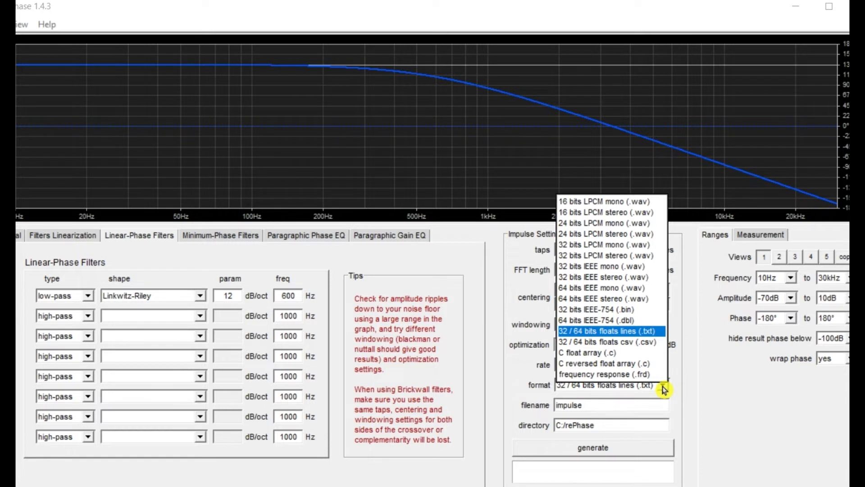
left_click(664, 386)
left_click(663, 387)
left_click(626, 315)
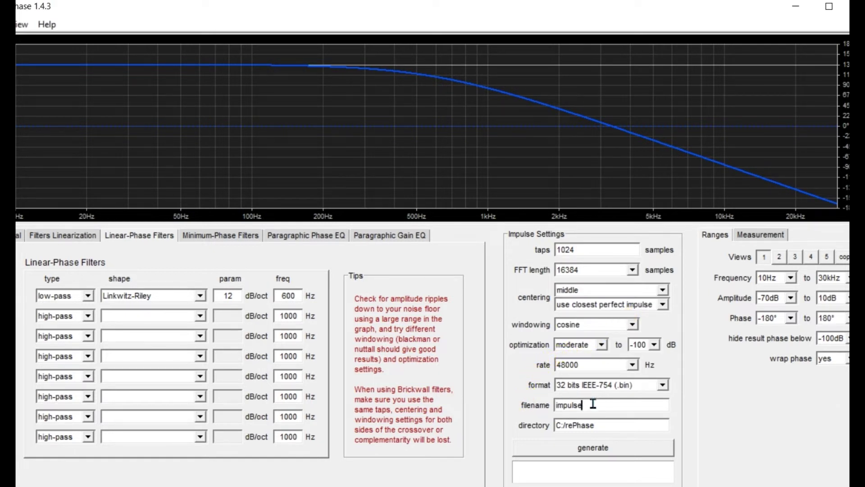
Name the impulse file Bass and generate the low-pass correction file
left_click_drag(582, 405, 506, 412)
type("B")
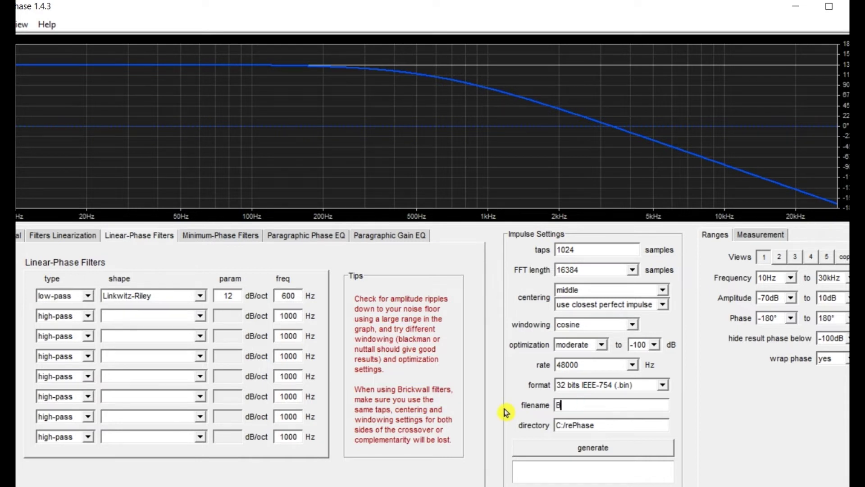
type("ass")
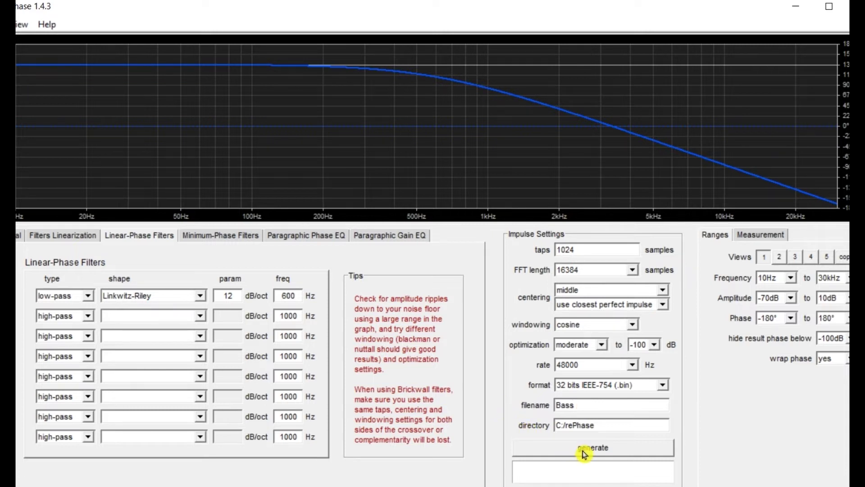
left_click(544, 453)
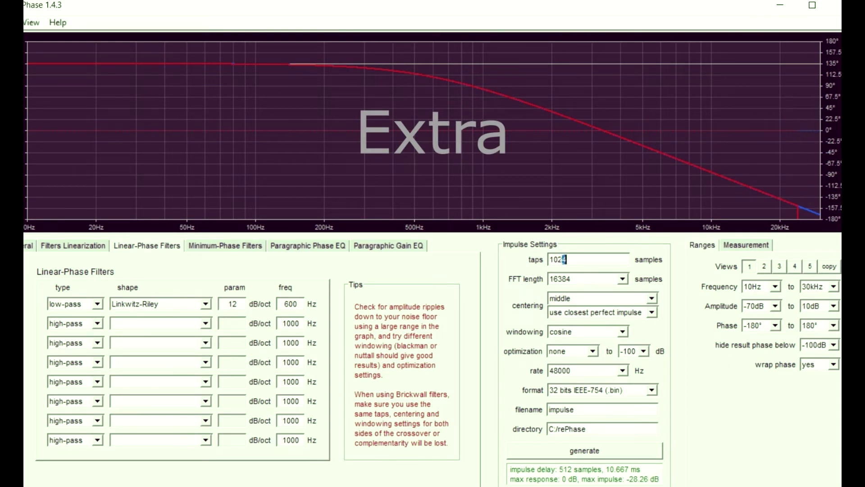
Try reducing the impulse to 25 taps and generate it to compare the filter response
left_click_drag(566, 259, 537, 259)
type("25")
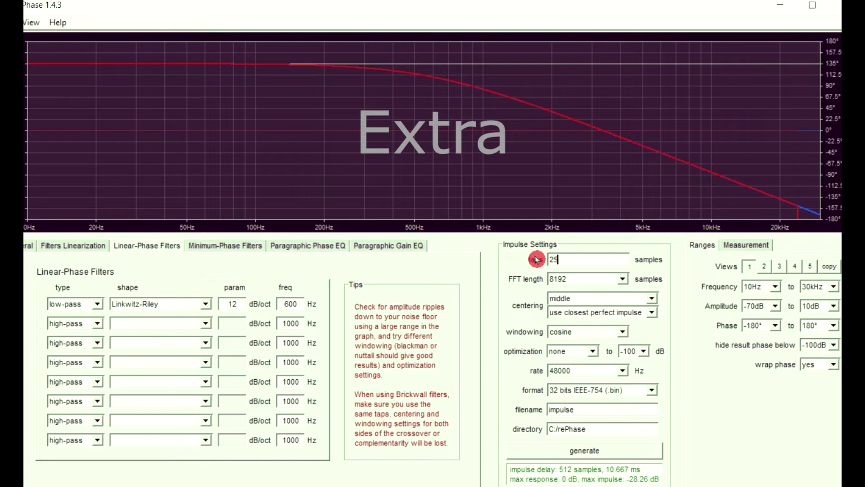
left_click_drag(558, 259, 536, 260)
left_click(578, 452)
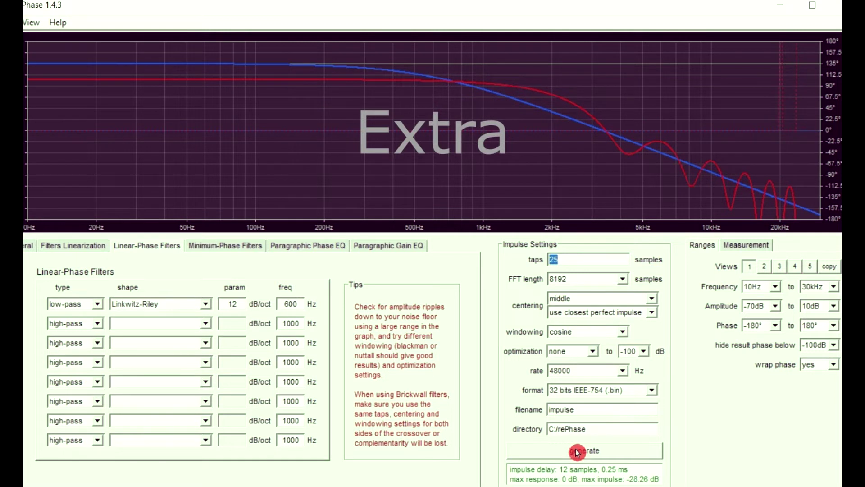
left_click(539, 452)
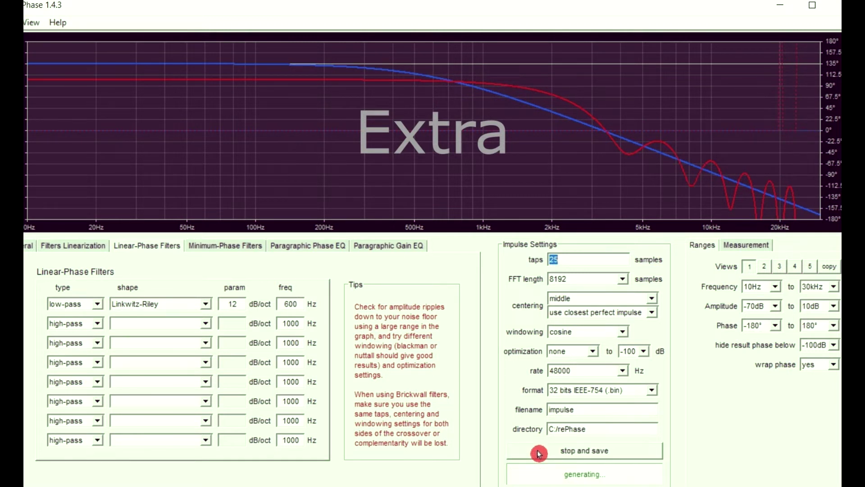
left_click(540, 453)
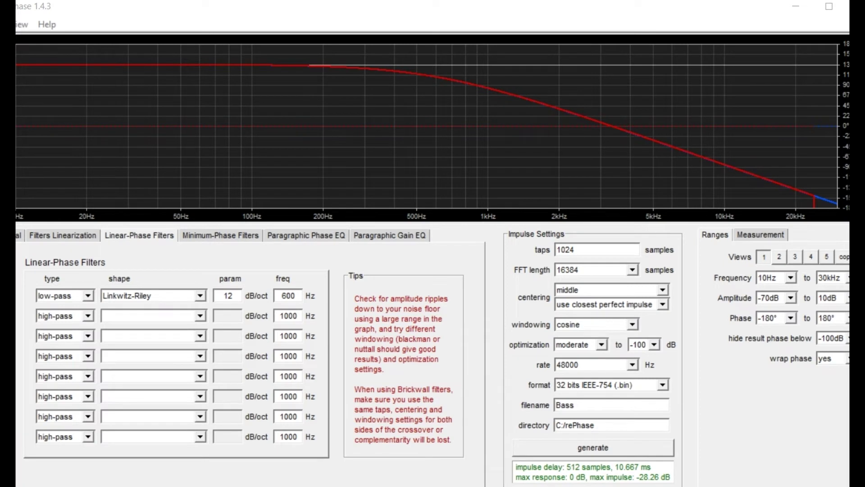
Change the first linear-phase filter to high-pass and add a second low-pass Linkwitz-Riley filter with 12 dB/oct at 2900 Hz
left_click(90, 298)
left_click(77, 307)
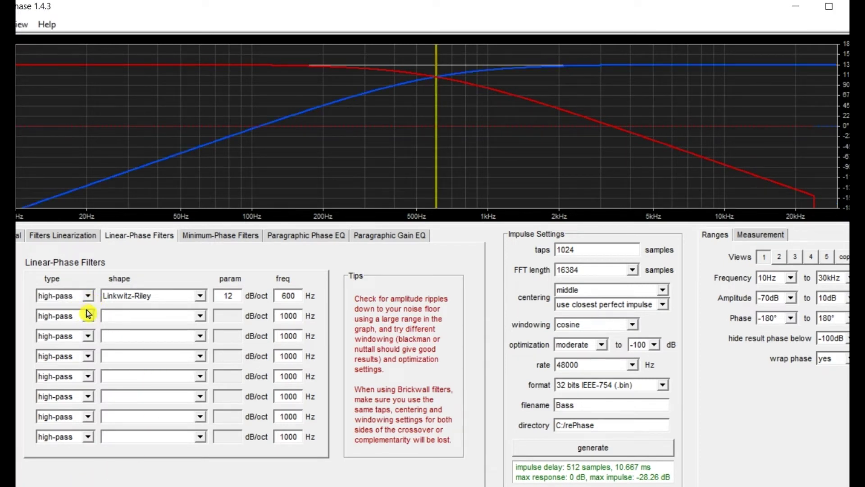
left_click(88, 315)
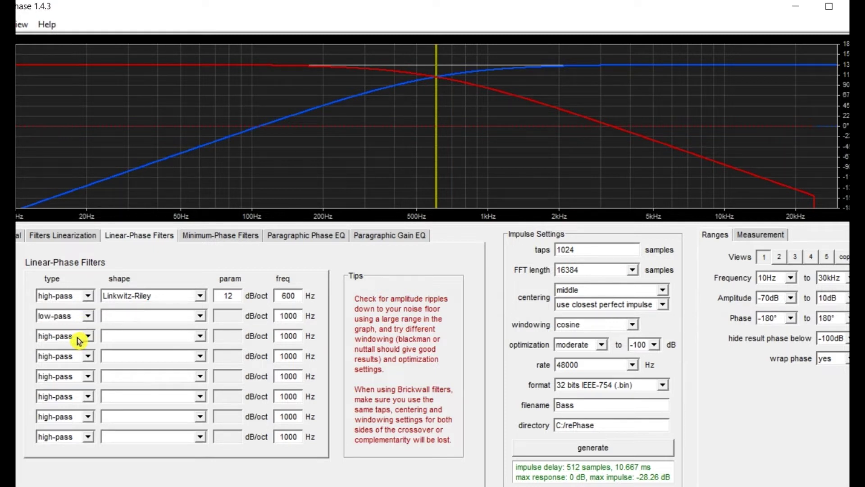
left_click(199, 316)
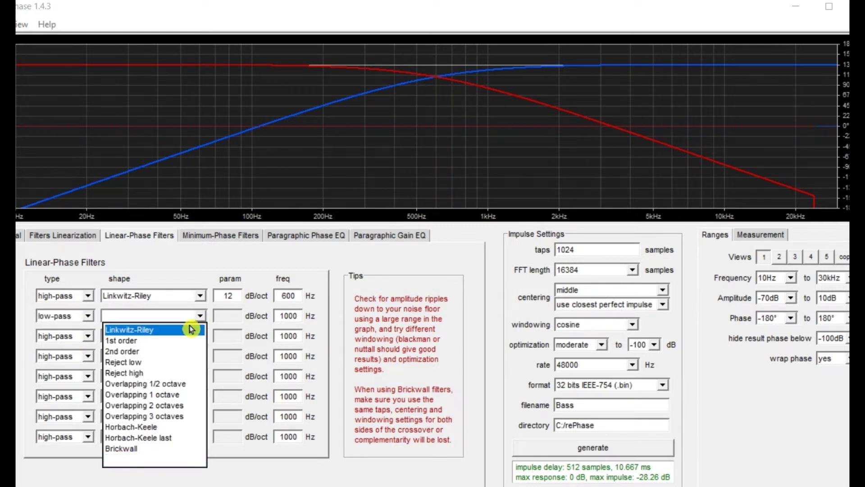
left_click(194, 329)
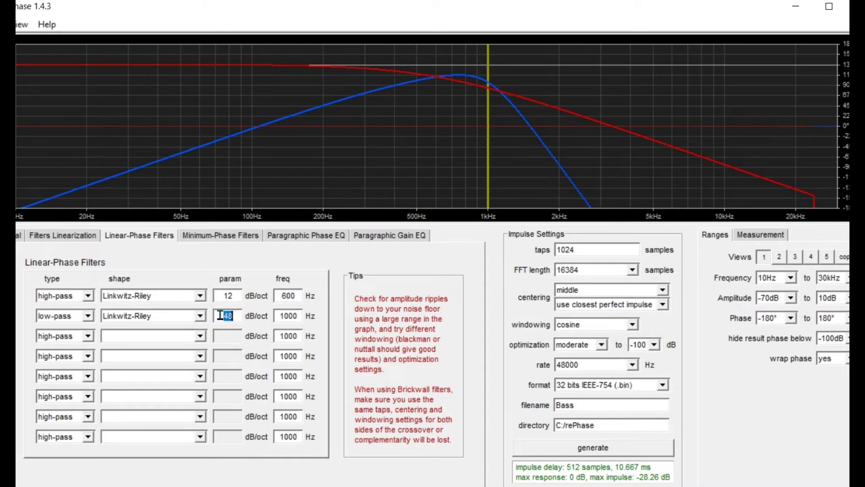
type("12")
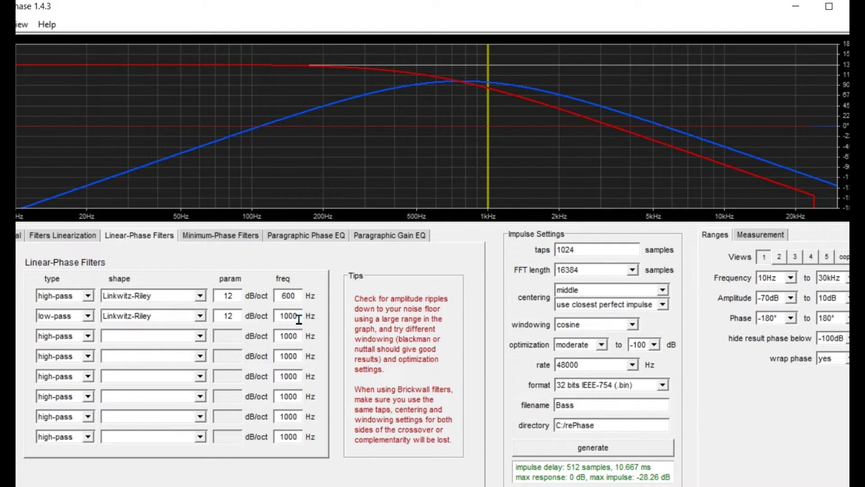
left_click_drag(299, 319, 262, 314)
type("2900")
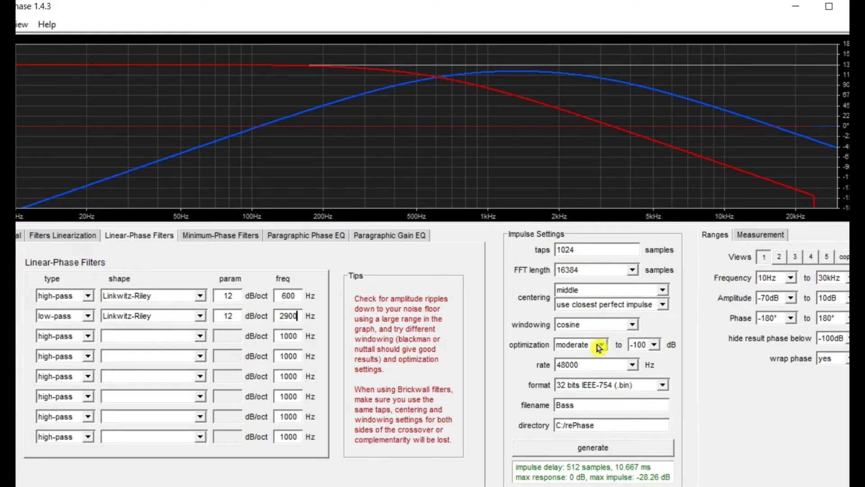
Name the impulse file Midd and generate the band-pass correction file
double_click(588, 400)
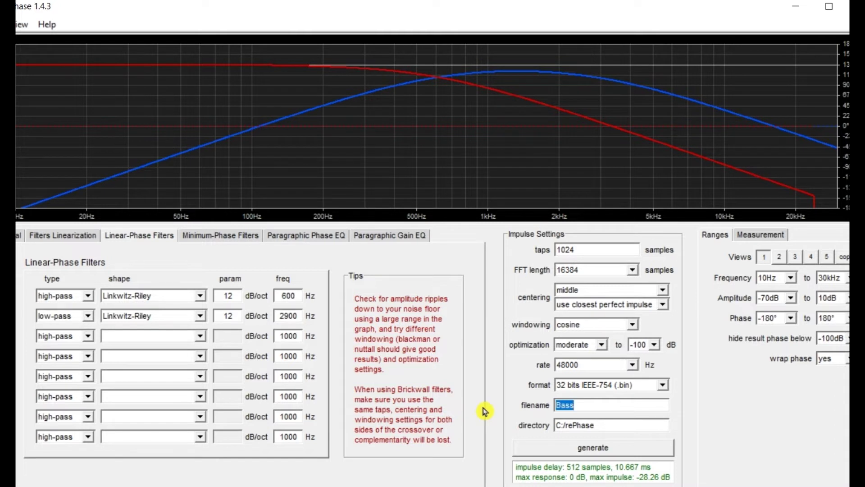
type("Midd")
left_click(548, 452)
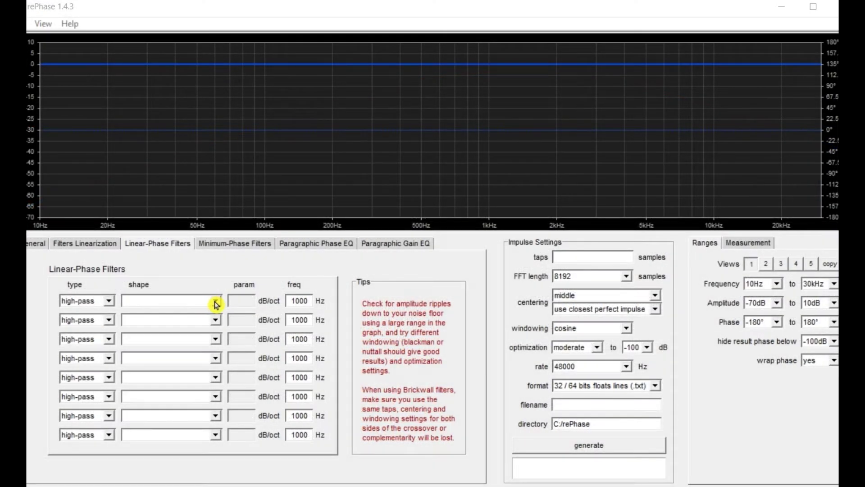
Set up a high-pass Linkwitz-Riley linear-phase filter with 12 dB/oct at 2900 Hz and generate it with 1024 taps as file Twet
left_click(215, 304)
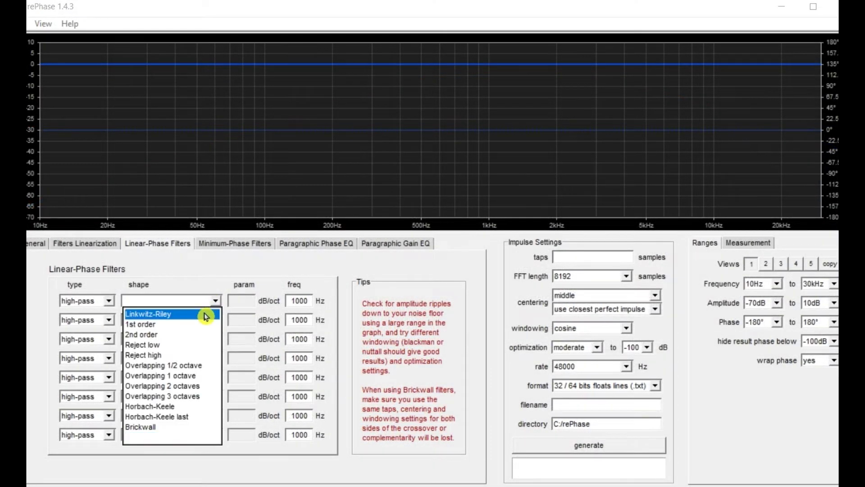
left_click(216, 311)
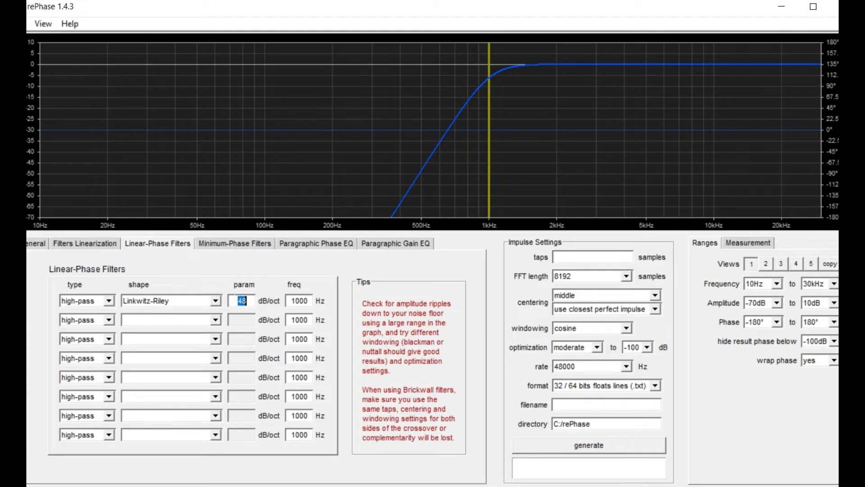
type("12")
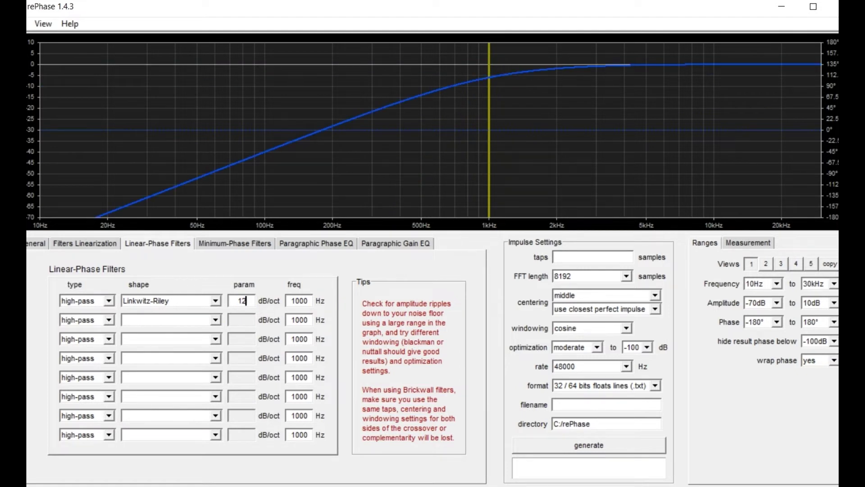
type("2900")
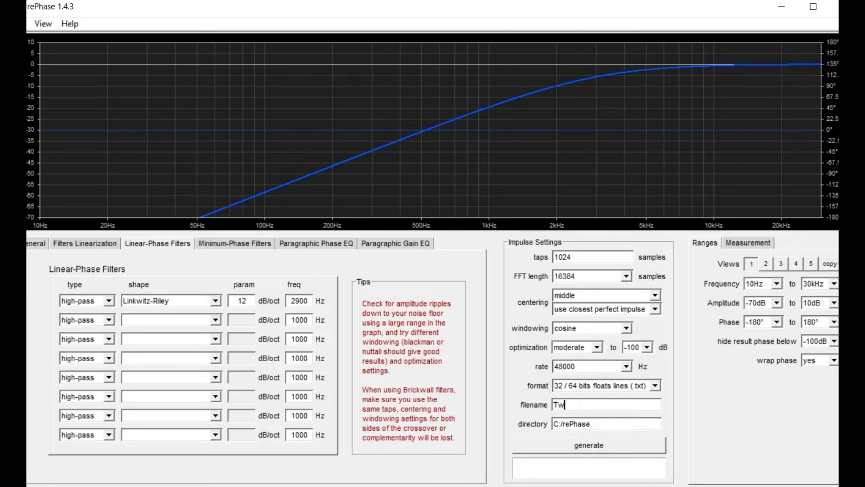
left_click(630, 446)
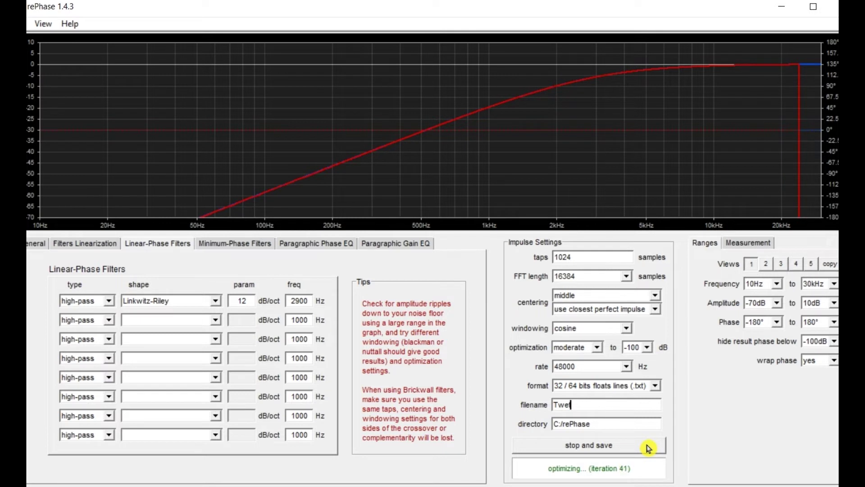
left_click(648, 448)
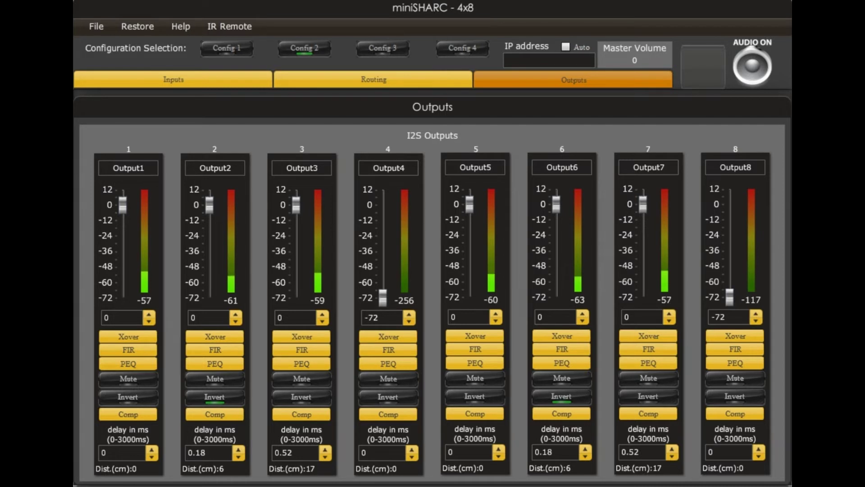
In the miniSHARC plug-in, load Bass.bin from the rePhase folder into the FIR filter of Output1
left_click(148, 355)
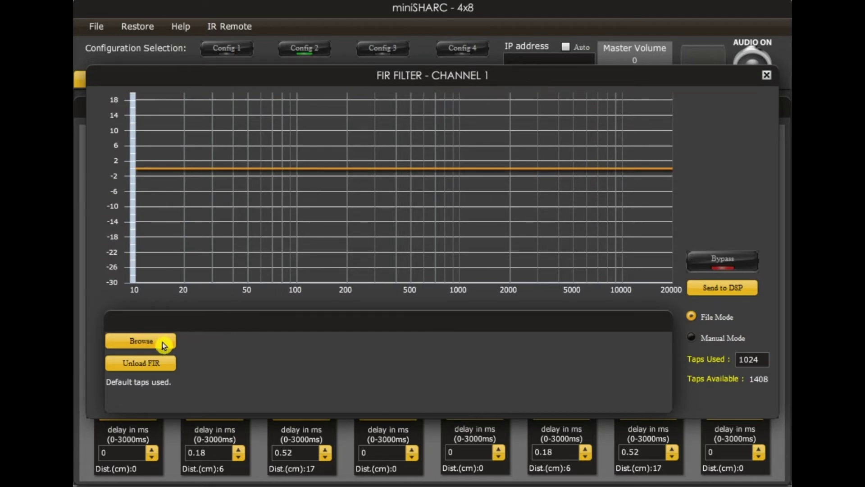
left_click(164, 345)
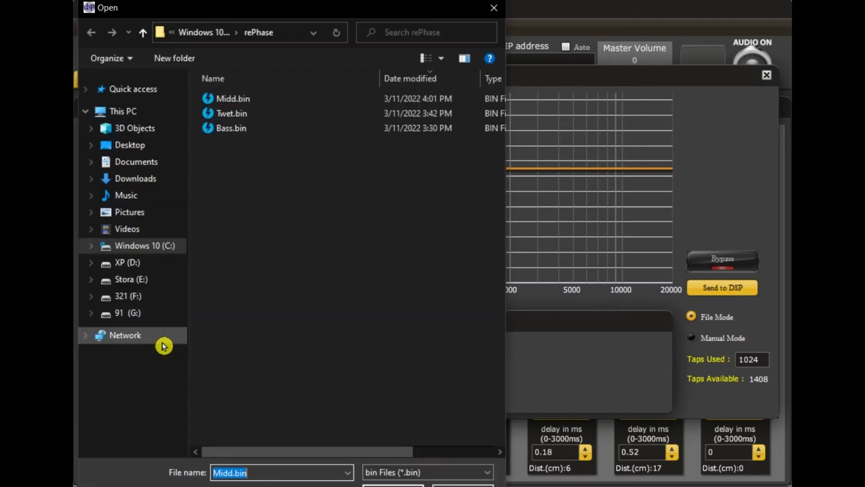
double_click(235, 131)
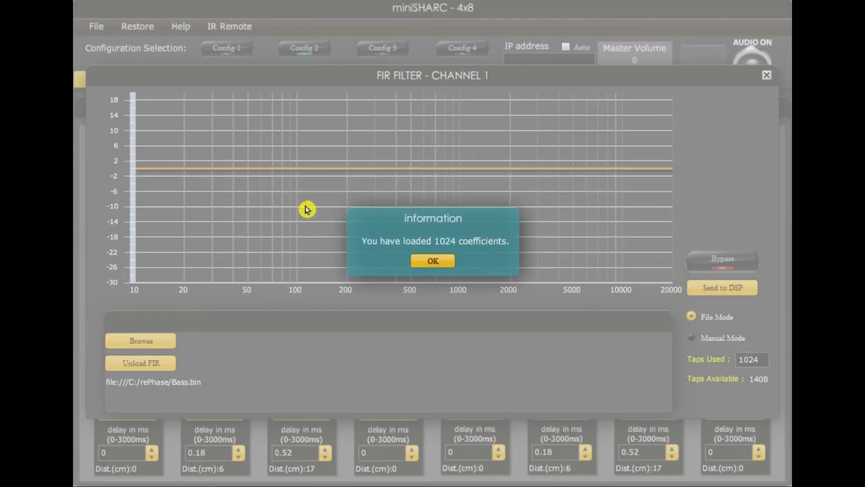
left_click(444, 265)
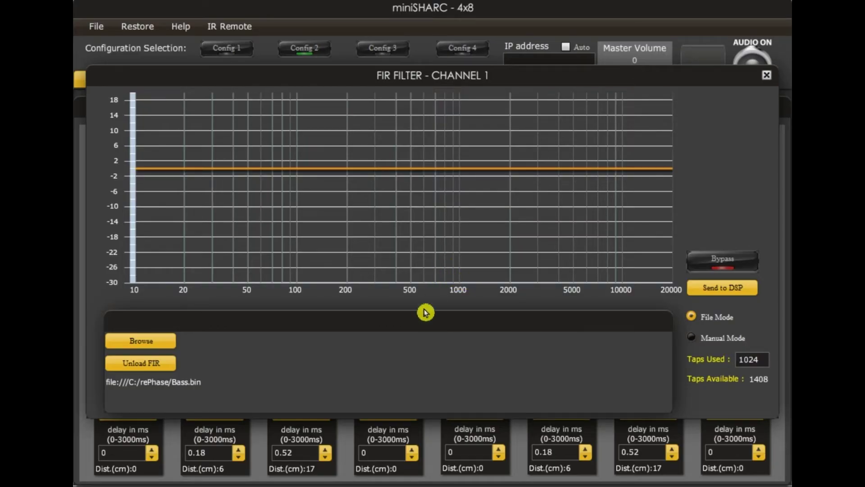
Send the Output1 FIR coefficients to the DSP and turn off the filter's bypass
left_click(718, 288)
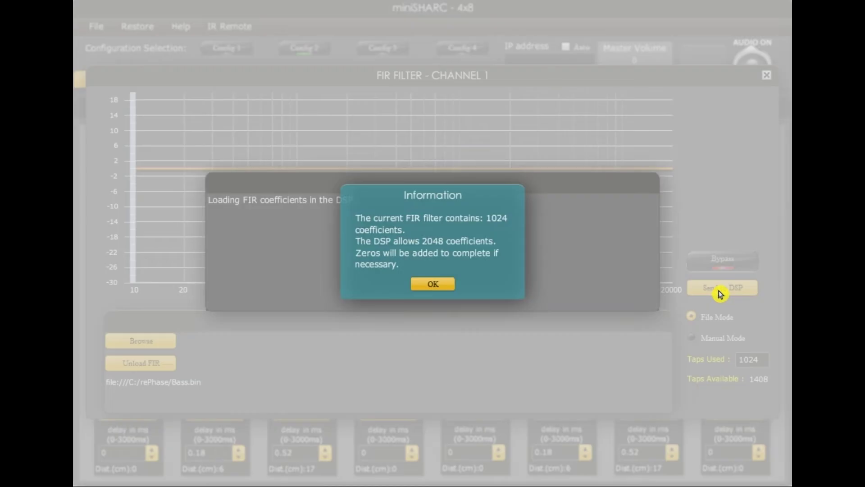
left_click(441, 284)
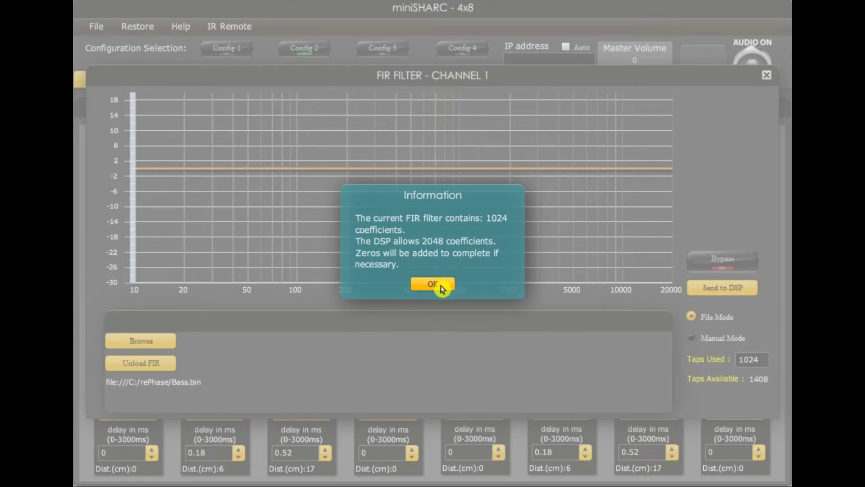
left_click(441, 284)
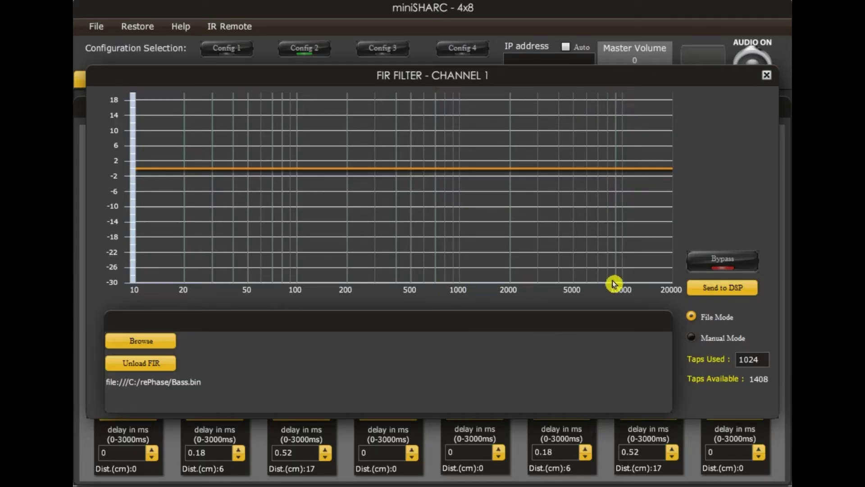
left_click(719, 266)
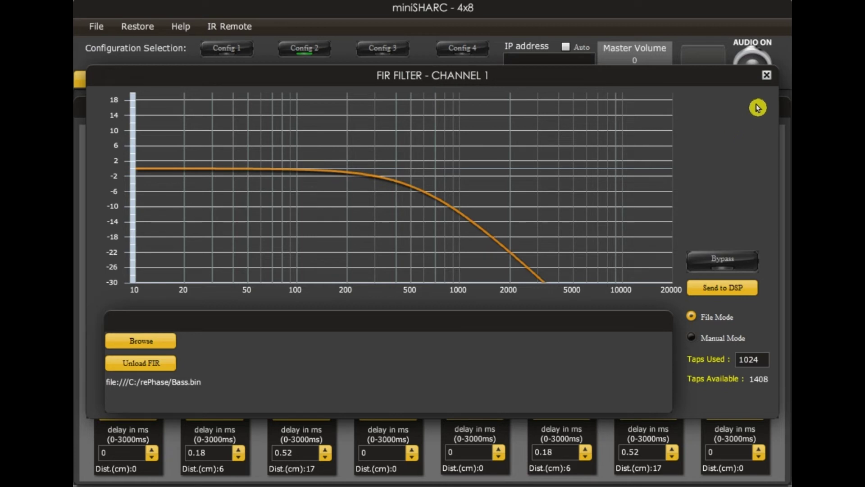
left_click(766, 75)
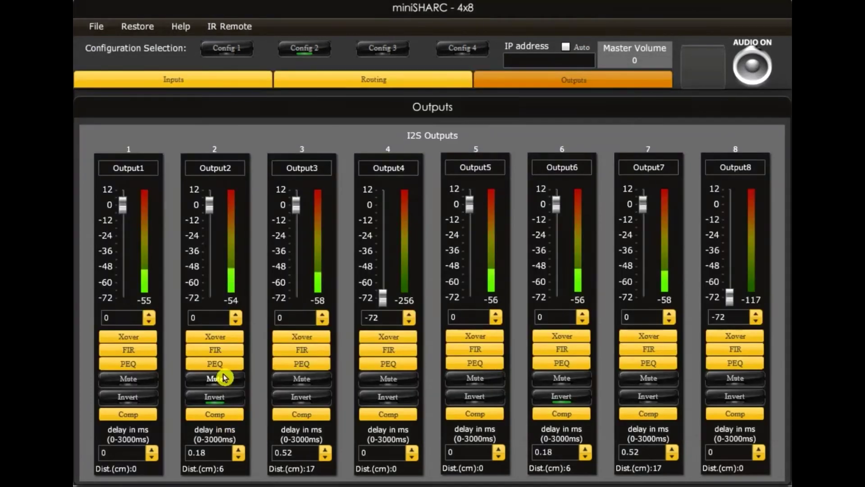
Load Midd.bin into the FIR filter of Output2
left_click(228, 351)
left_click(165, 341)
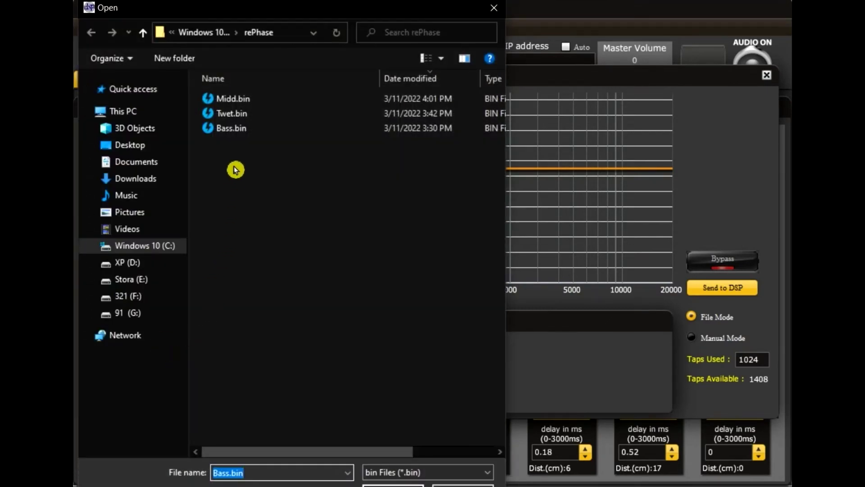
double_click(240, 99)
left_click(429, 259)
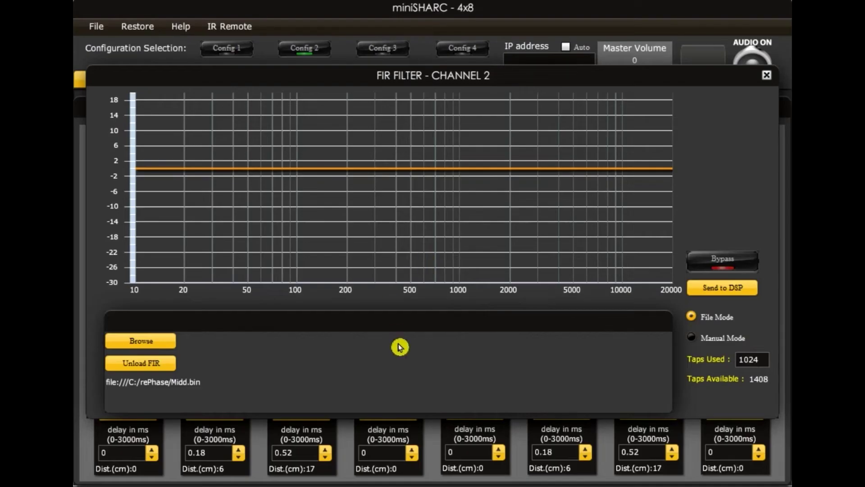
Send the Output2 FIR coefficients to the DSP and turn off the filter's bypass
left_click(722, 288)
left_click(433, 286)
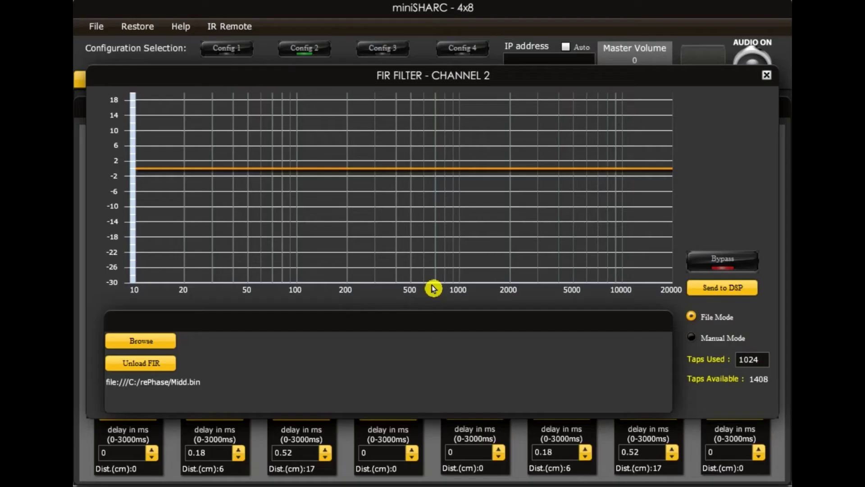
left_click(722, 263)
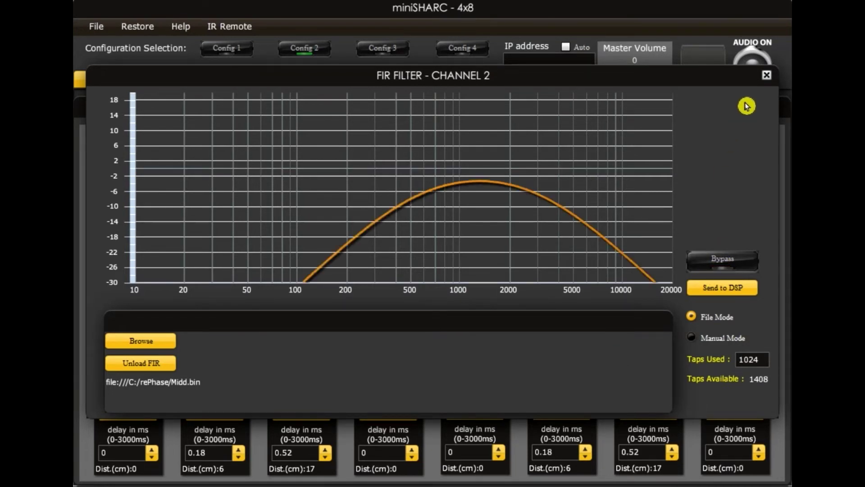
left_click(766, 77)
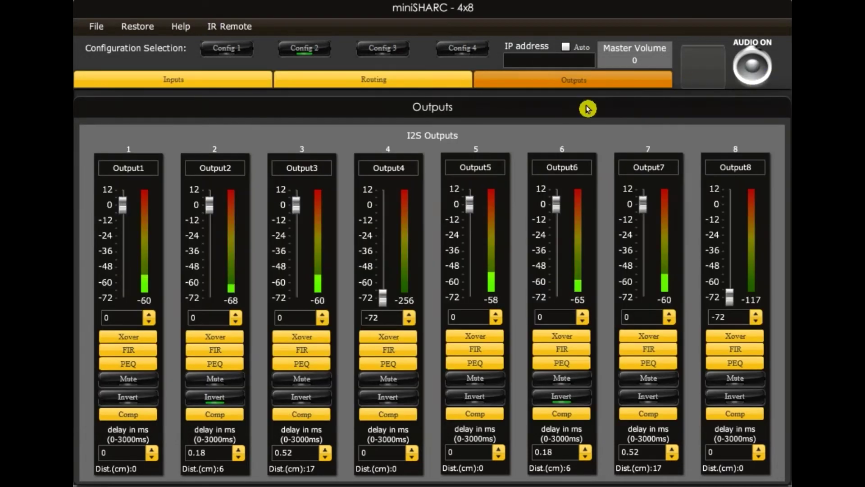
Load Twet.bin into the FIR filter of Output3
left_click(318, 355)
left_click(162, 342)
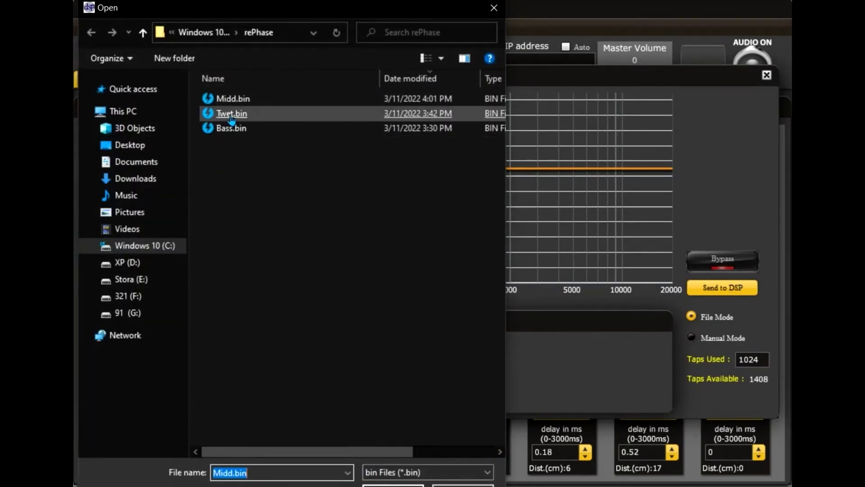
double_click(231, 115)
left_click(433, 261)
Send the Output3 FIR coefficients to the DSP and turn off the filter's bypass
left_click(735, 288)
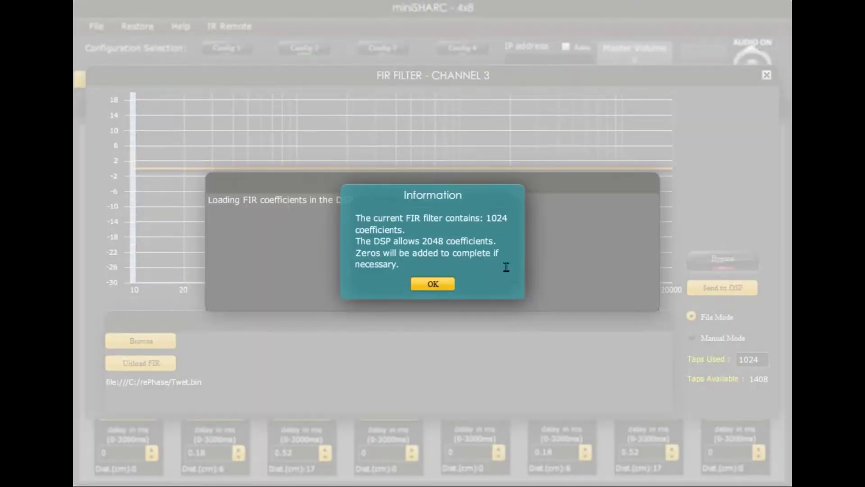
left_click(434, 284)
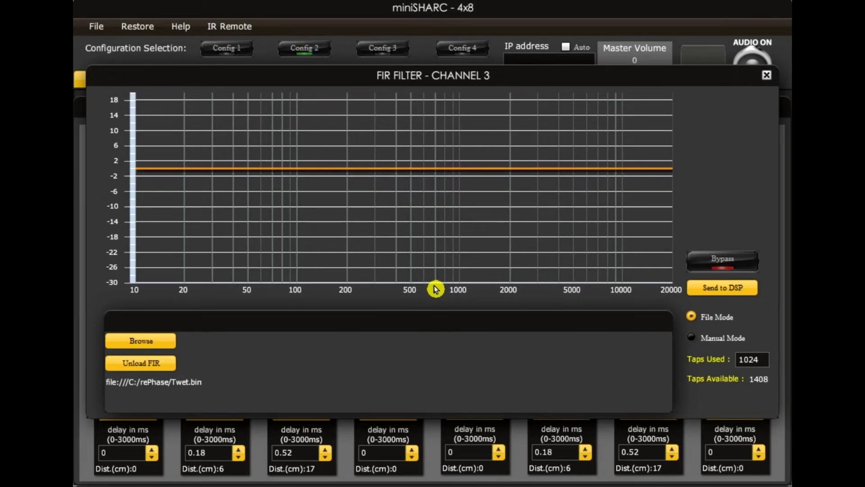
left_click(722, 259)
left_click(766, 75)
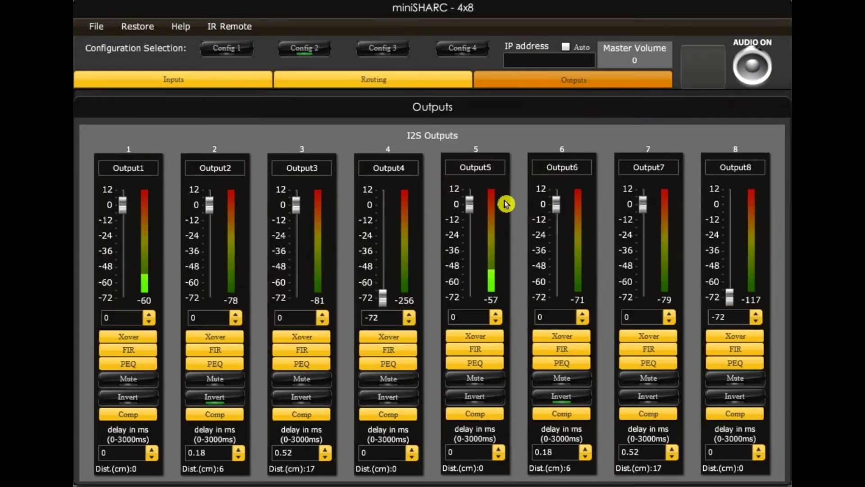
Load Bass.bin into the FIR filter of Output5
left_click(486, 352)
left_click(136, 341)
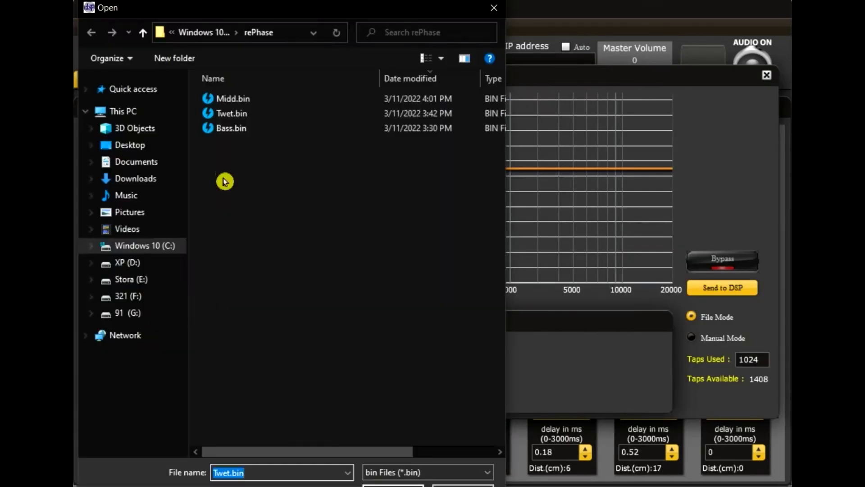
left_click(230, 129)
double_click(230, 130)
left_click(426, 260)
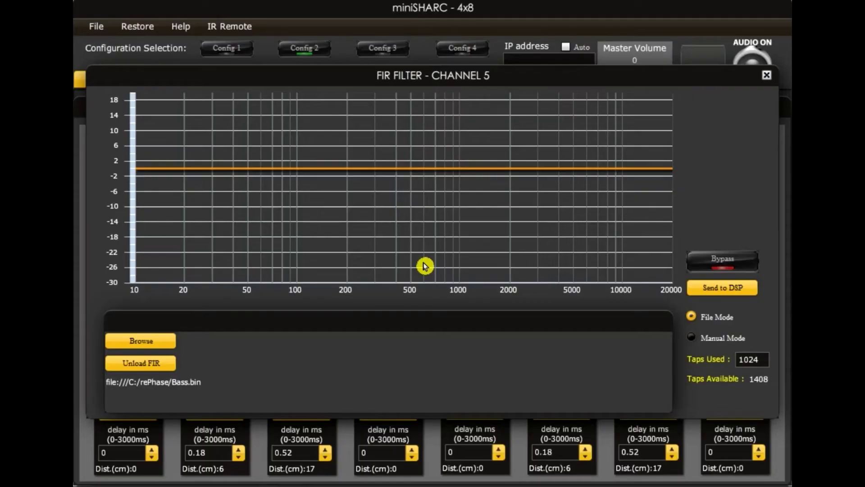
Send the Output5 FIR coefficients to the DSP and turn off the filter's bypass
left_click(712, 287)
left_click(433, 284)
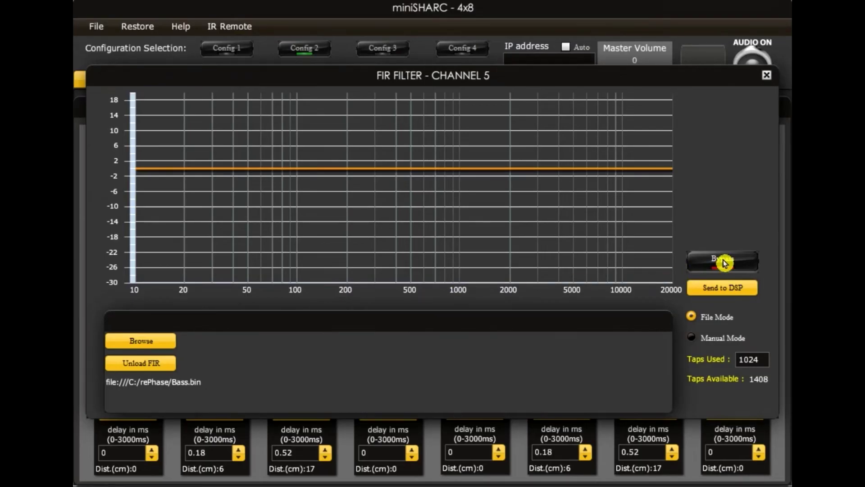
left_click(723, 261)
left_click(767, 76)
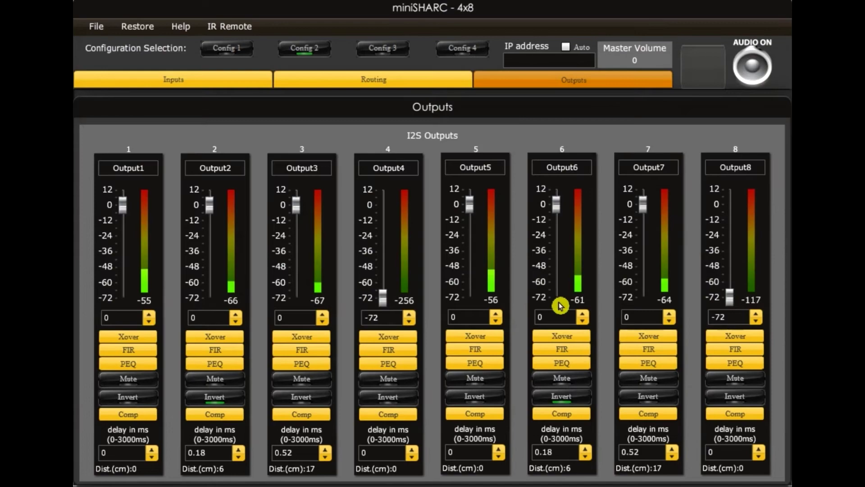
Load Midd.bin into the FIR filter of Output6
left_click(574, 351)
left_click(153, 341)
double_click(227, 96)
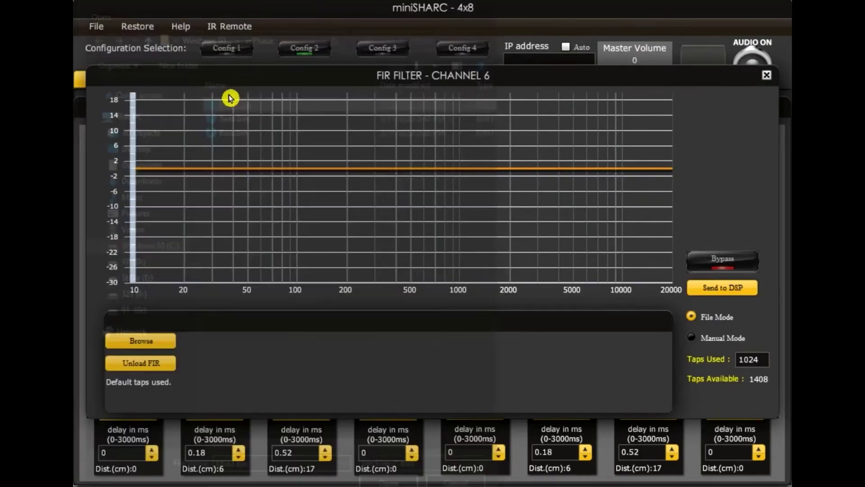
left_click(433, 261)
Send the Output6 FIR coefficients to the DSP and turn off the filter's bypass
left_click(719, 287)
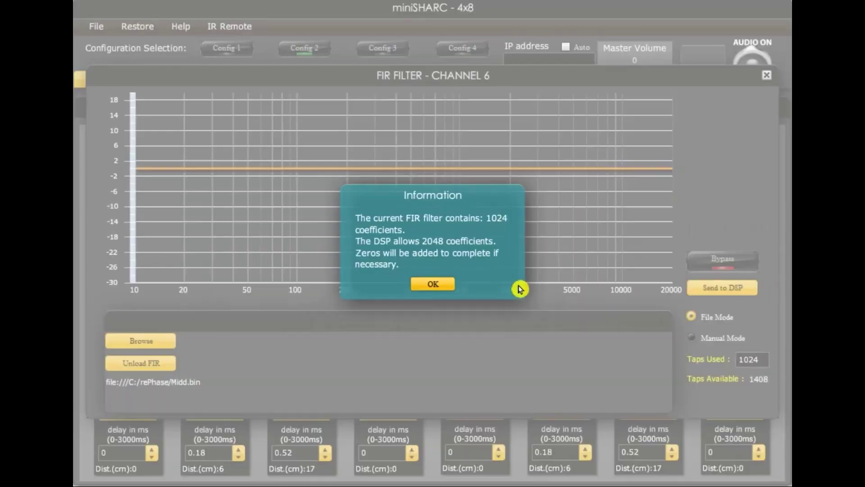
left_click(442, 284)
left_click(721, 260)
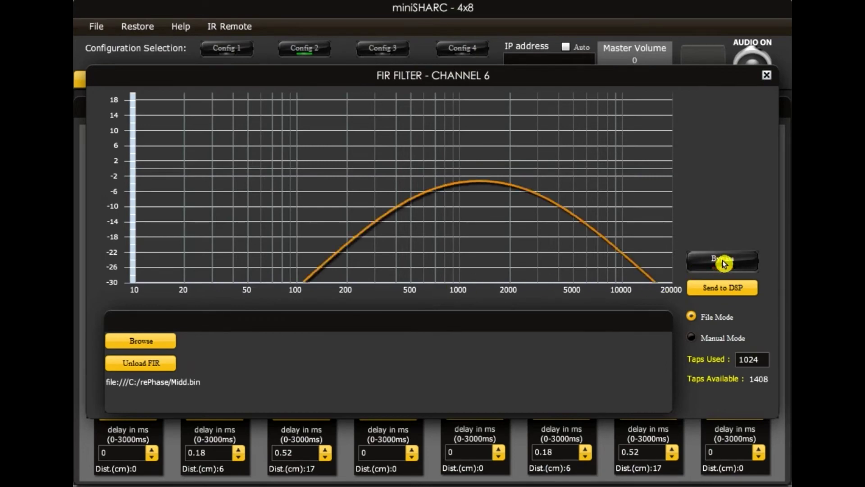
left_click(764, 81)
Load Twet.bin into the FIR filter of Output7
left_click(668, 352)
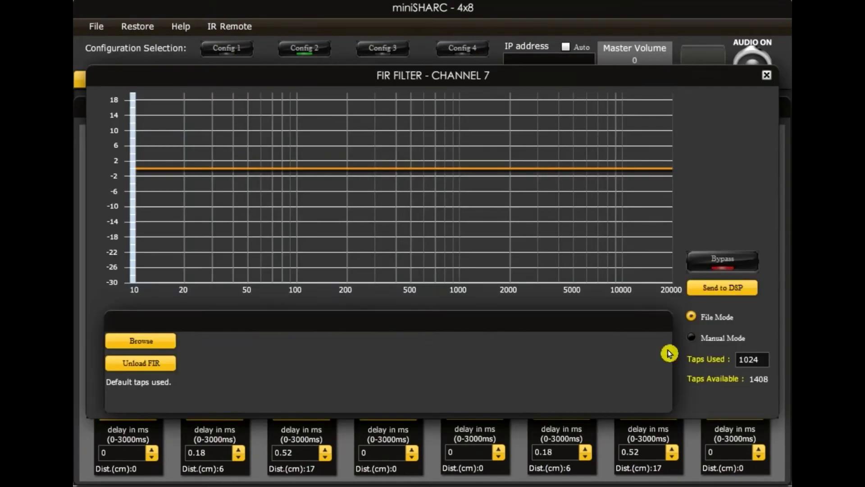
left_click(145, 346)
double_click(234, 115)
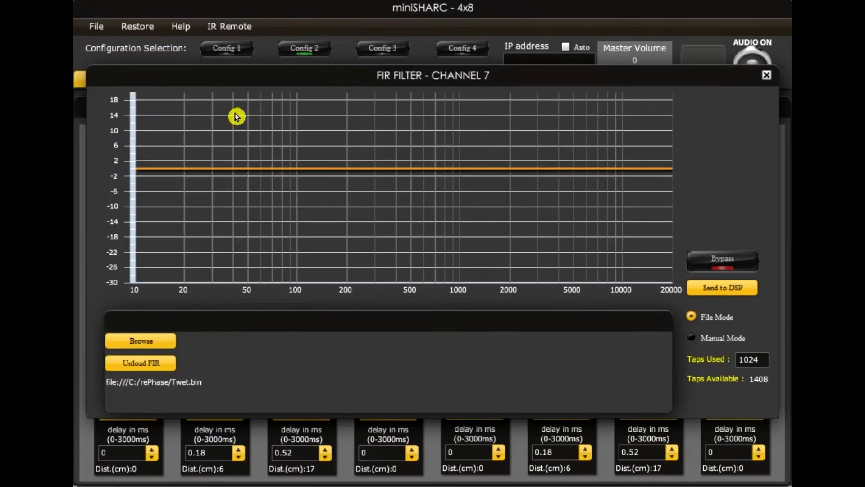
left_click(433, 259)
Send the Output7 FIR coefficients to the DSP, turn off the filter's bypass and close the filter window
left_click(722, 287)
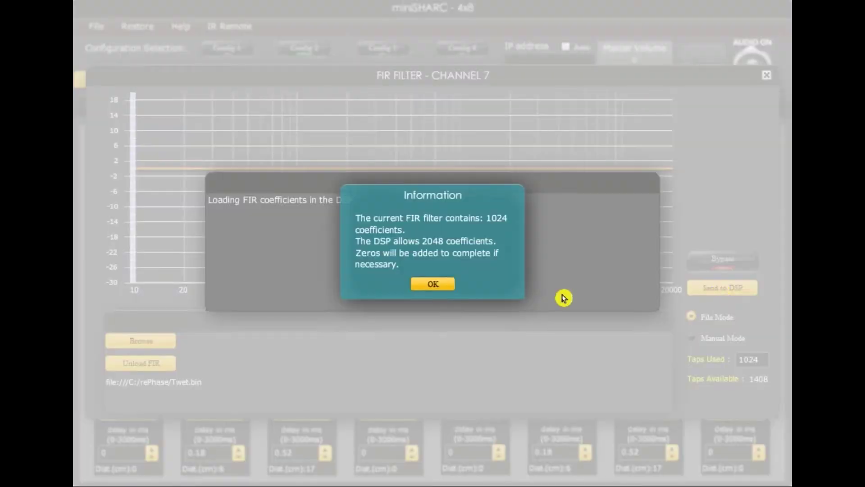
left_click(431, 286)
left_click(719, 264)
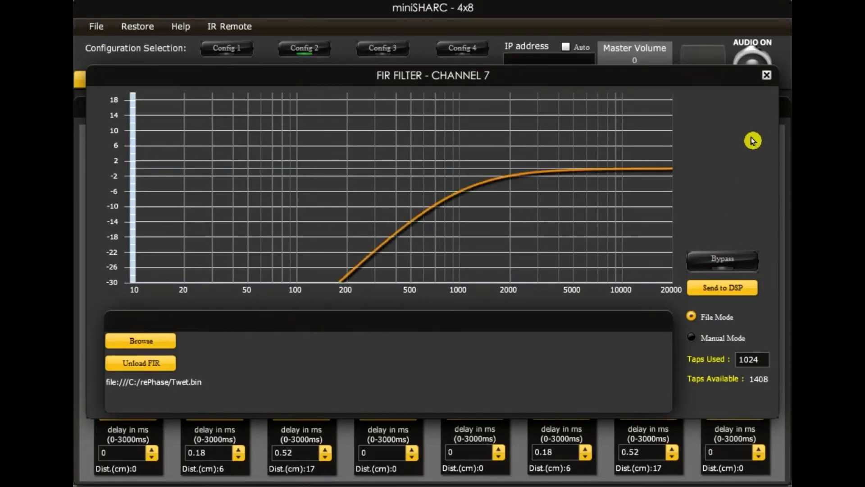
left_click(767, 78)
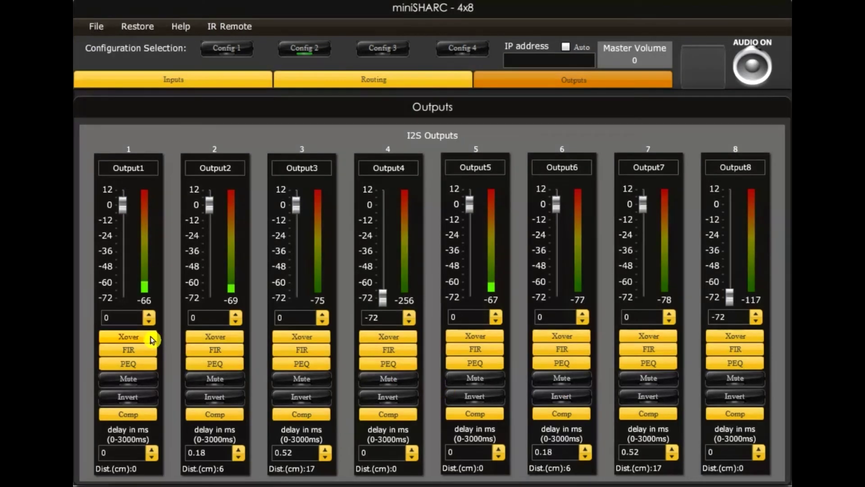
Bypass the 600 Hz low-pass crossover filter of Output1
left_click(152, 340)
left_click(593, 406)
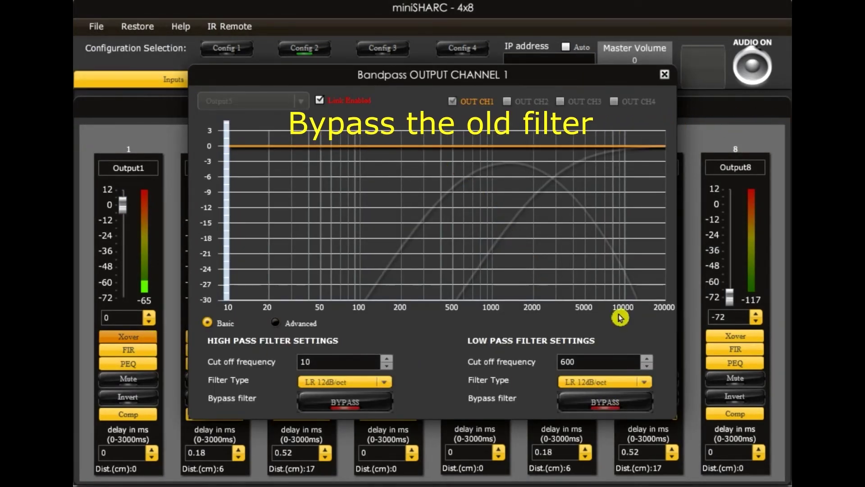
left_click(666, 78)
Bypass both the high-pass and low-pass crossover filters of Output2
left_click(234, 338)
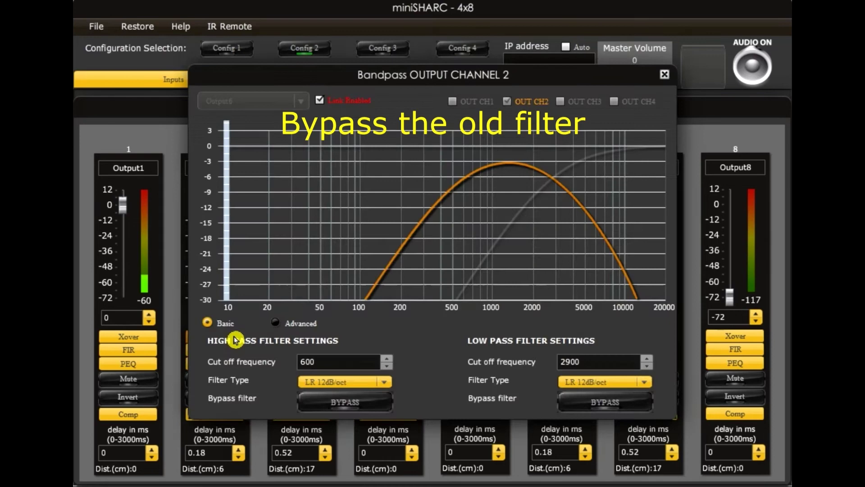
left_click(354, 402)
left_click(608, 402)
left_click(664, 74)
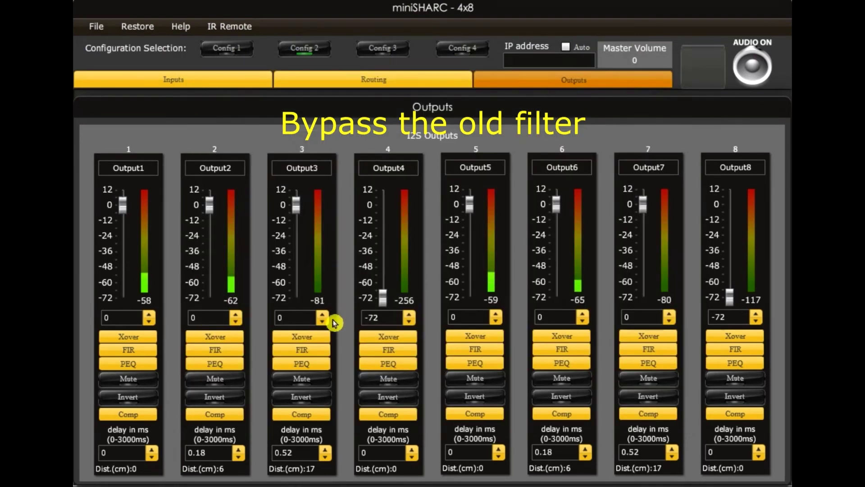
Bypass the 2900 Hz high-pass crossover filter of Output3
left_click(318, 334)
left_click(345, 402)
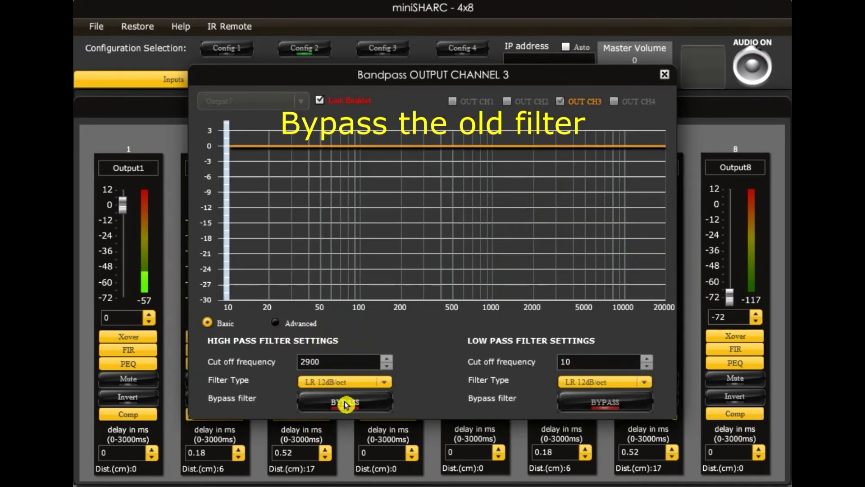
left_click(665, 77)
Check the bypass settings of the linked crossover filters on Output5, Output6 and Output7
left_click(478, 336)
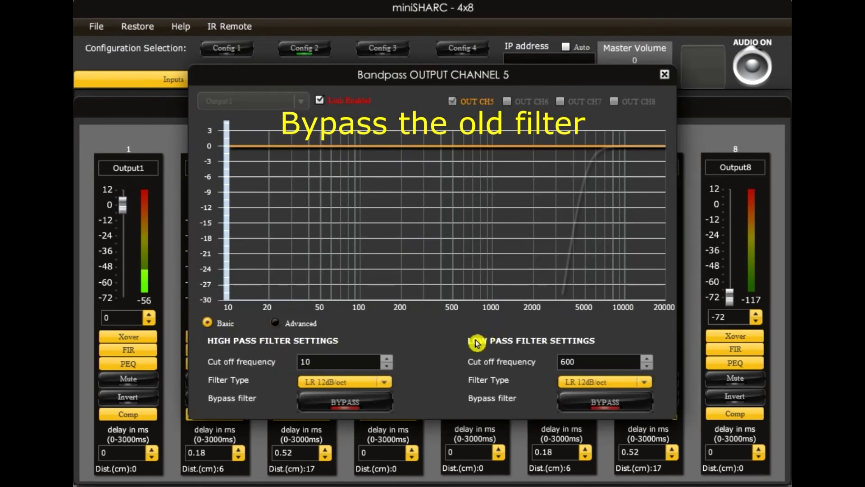
left_click(664, 75)
left_click(582, 336)
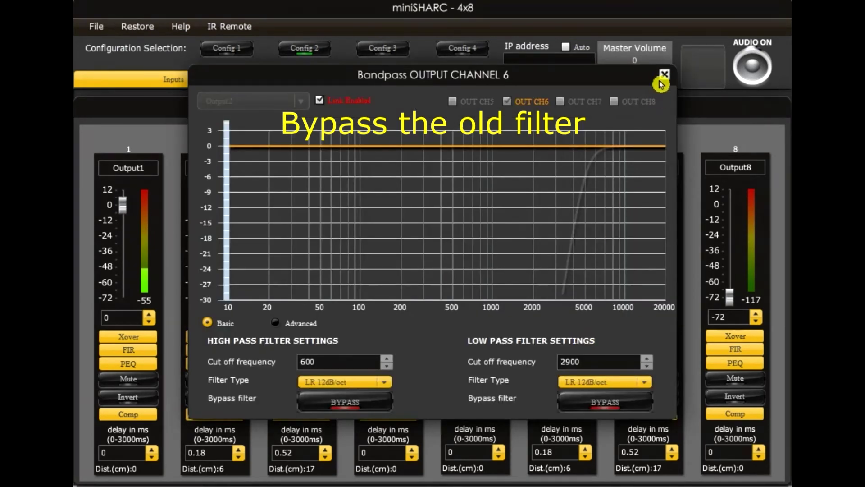
left_click(664, 75)
left_click(661, 335)
left_click(665, 77)
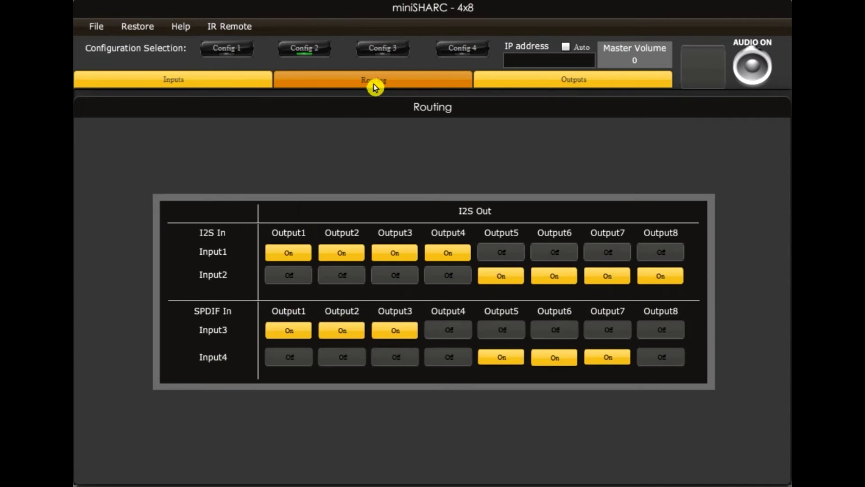
In the routing matrix, switch off SPDIF Input3 to Output2 and Output3, and Input4 to Output5, Output6 and Output7
left_click(341, 333)
left_click(385, 332)
left_click(500, 355)
left_click(577, 359)
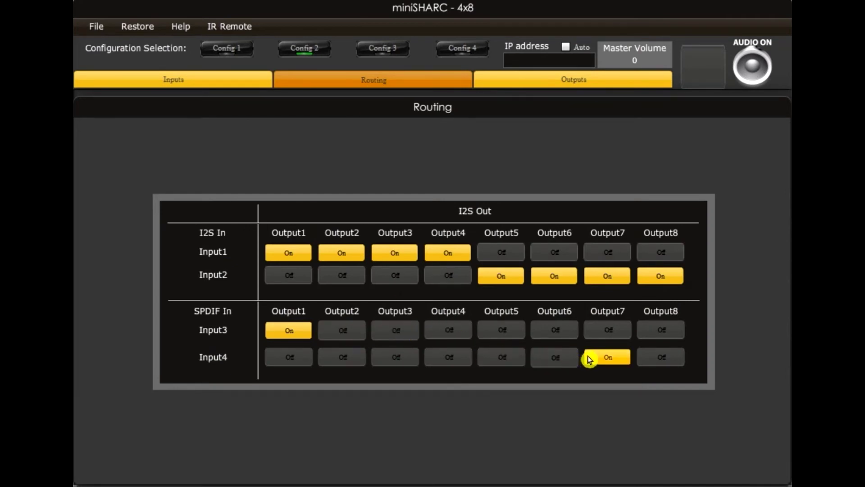
left_click(593, 357)
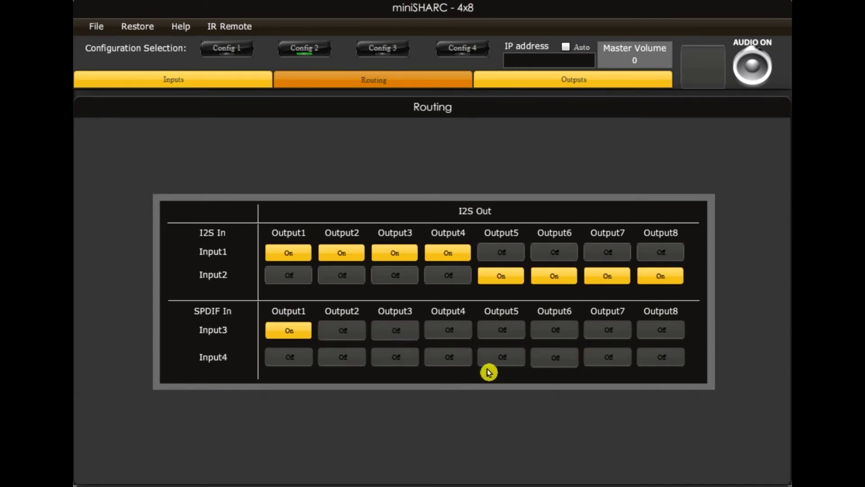
Switch off SPDIF Input3 to Output1, and audition Input3 through Output2 alone and Output3 alone, switching each route off again
left_click(289, 333)
left_click(348, 332)
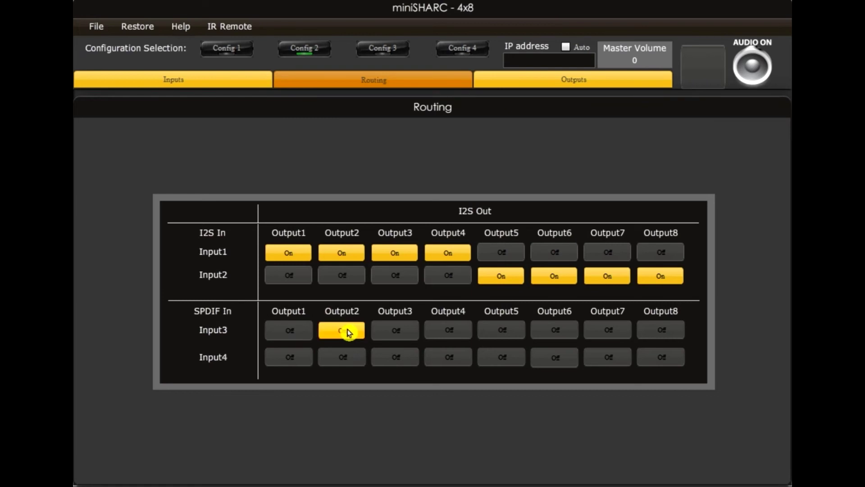
left_click(348, 332)
left_click(396, 331)
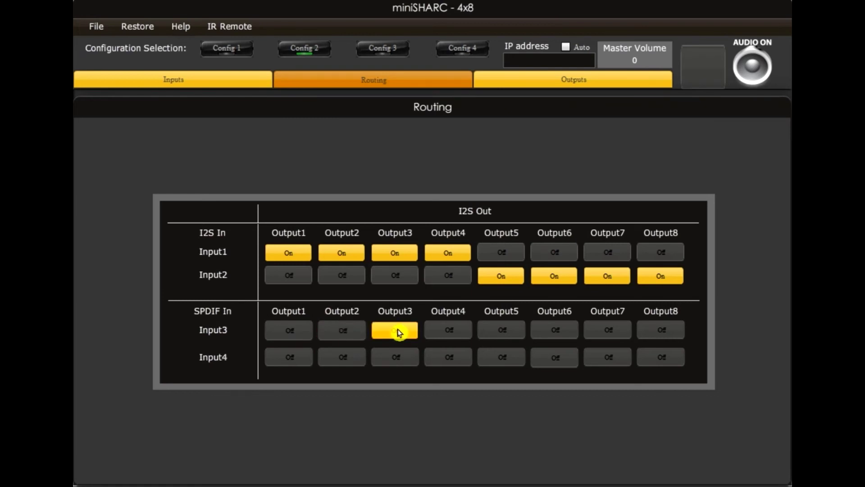
left_click(399, 333)
Audition SPDIF Input3 through Output3, Output2 and Output1 together, and switch all three routes off again
left_click(397, 332)
left_click(343, 332)
left_click(288, 328)
left_click(289, 328)
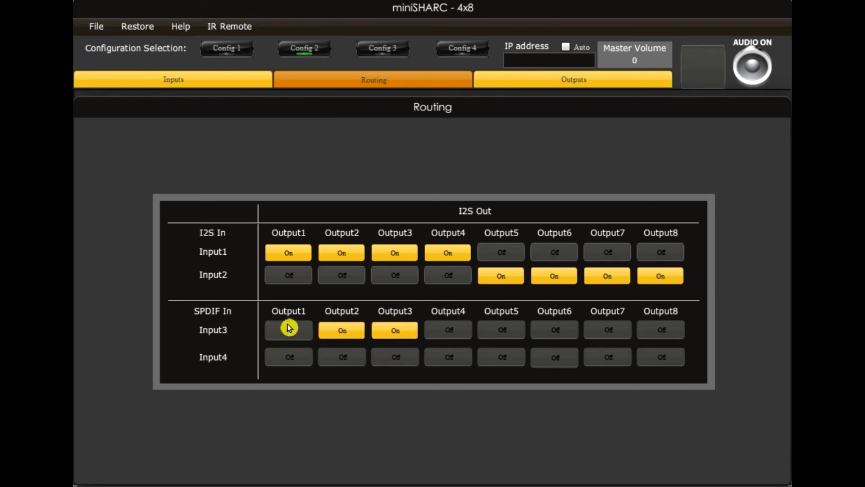
left_click(344, 329)
left_click(392, 330)
Audition SPDIF Input4 through Output5 alone and Output6 alone, switching each route off again
left_click(506, 360)
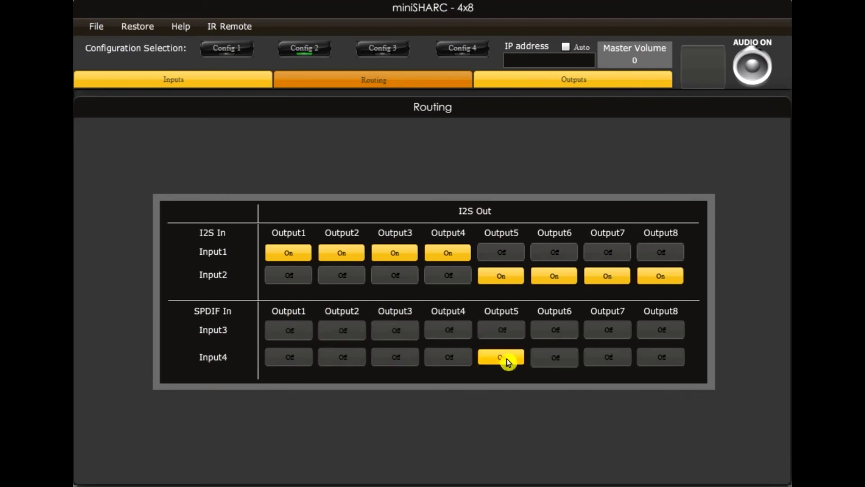
left_click(508, 360)
left_click(559, 358)
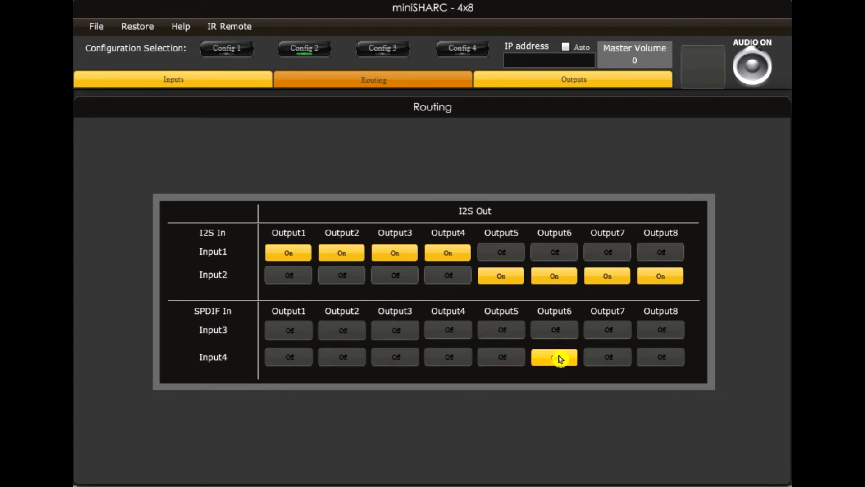
left_click(560, 359)
Switch on SPDIF Input4 to Output7, Output6 and Output5 and Input3 to Output3, Output2 and Output1, and return to the output channels
left_click(600, 358)
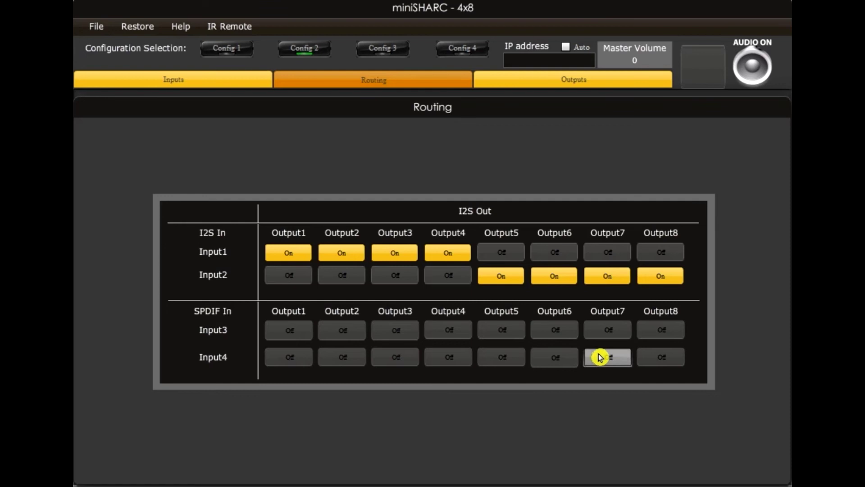
left_click(556, 360)
left_click(501, 358)
left_click(397, 330)
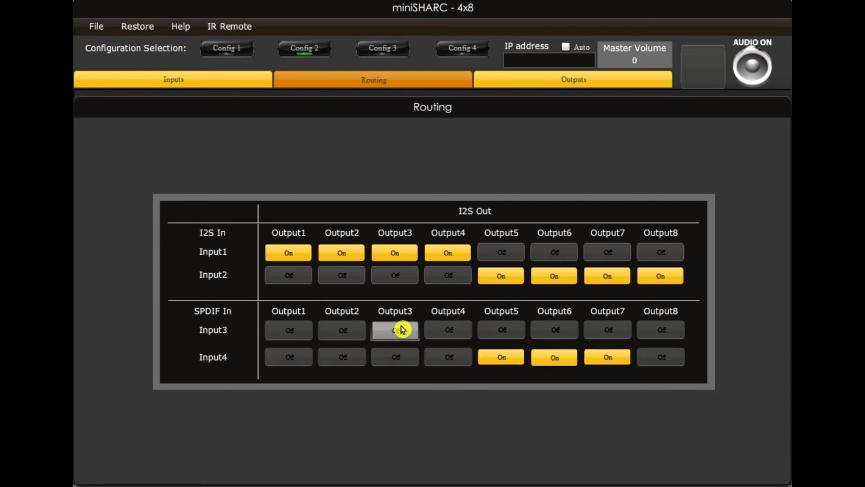
left_click(343, 330)
left_click(299, 335)
left_click(525, 80)
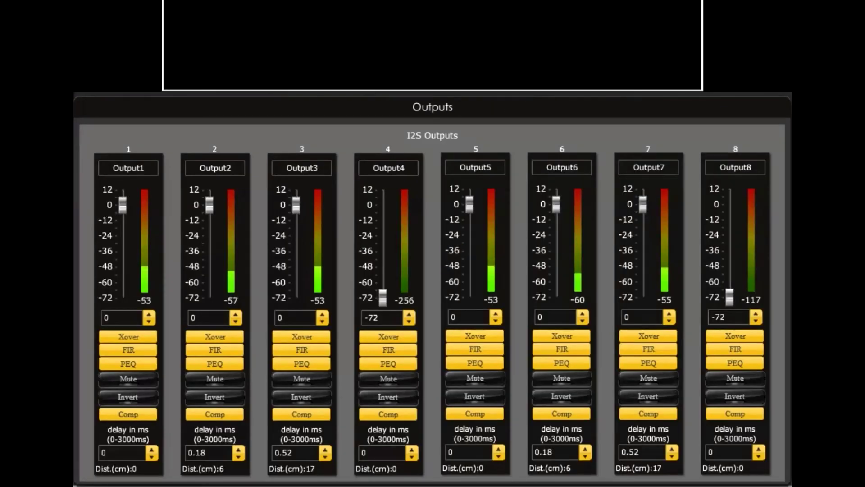